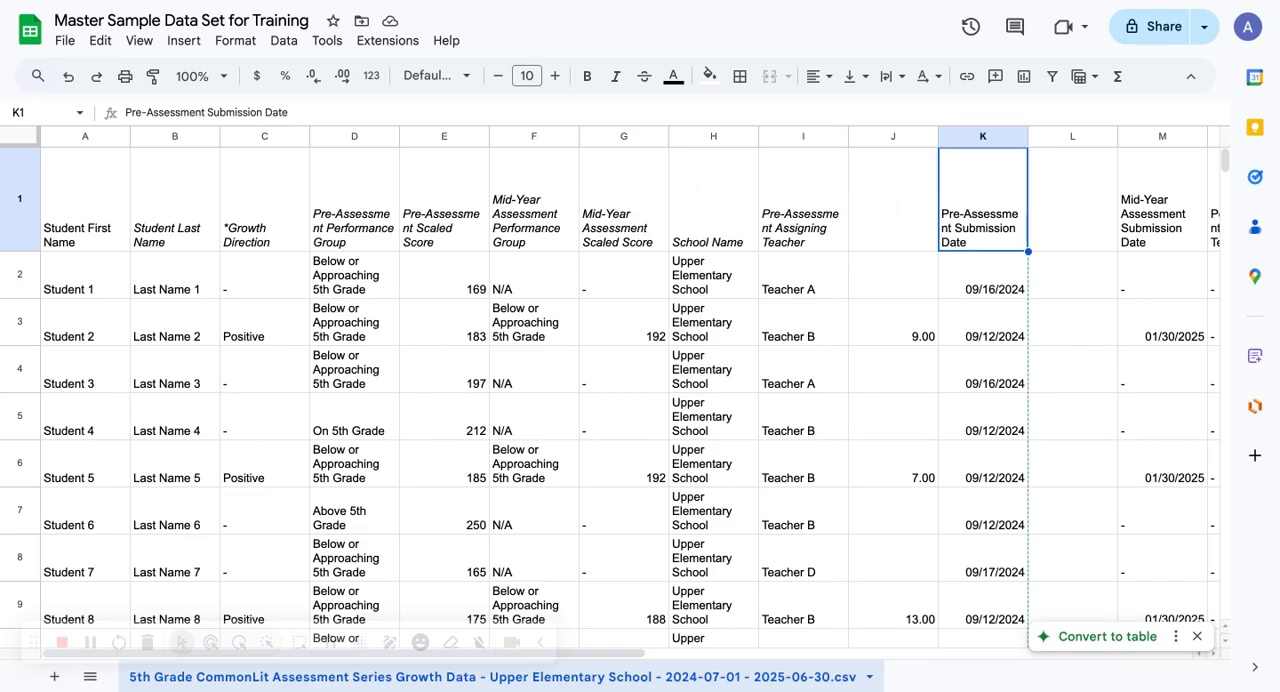
Go through the header cells of row 1 one at a time, from Student First Name in A1 to the empty J1
click(70, 200)
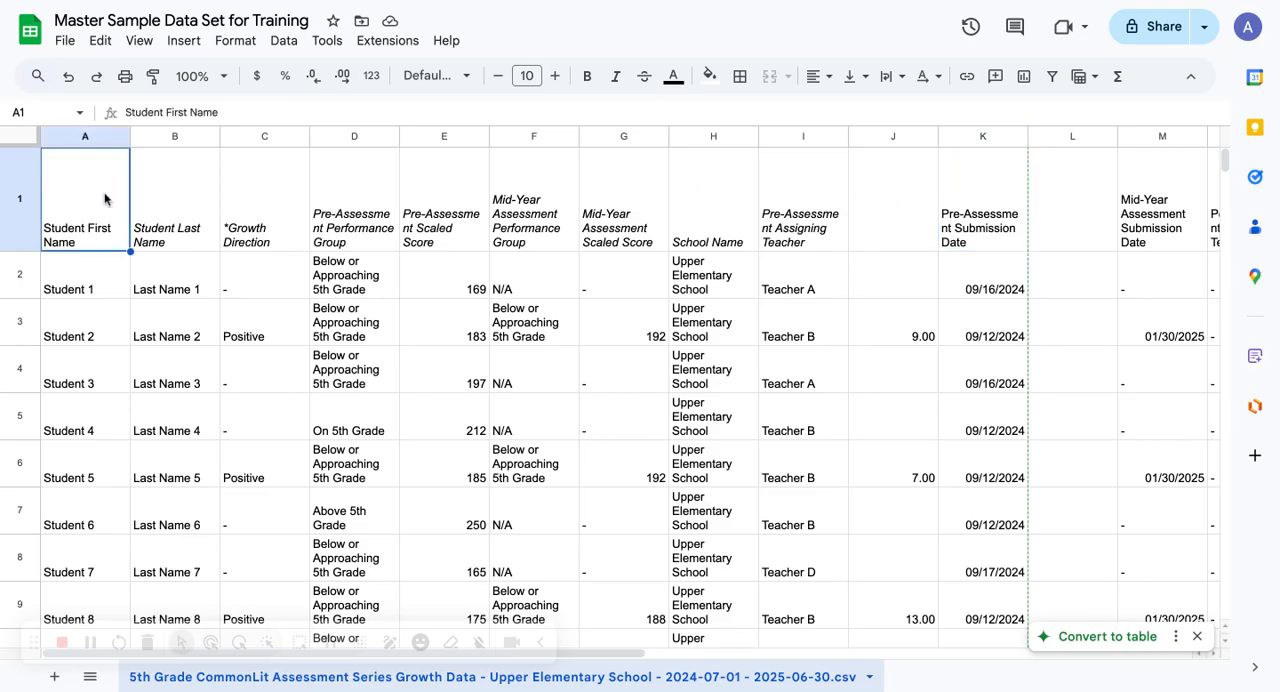
mouse_move(95, 198)
mouse_down()
mouse_move(125, 203)
mouse_move(114, 199)
mouse_up()
click(178, 195)
click(297, 196)
click(333, 199)
click(454, 199)
click(545, 201)
click(641, 204)
click(735, 200)
click(808, 208)
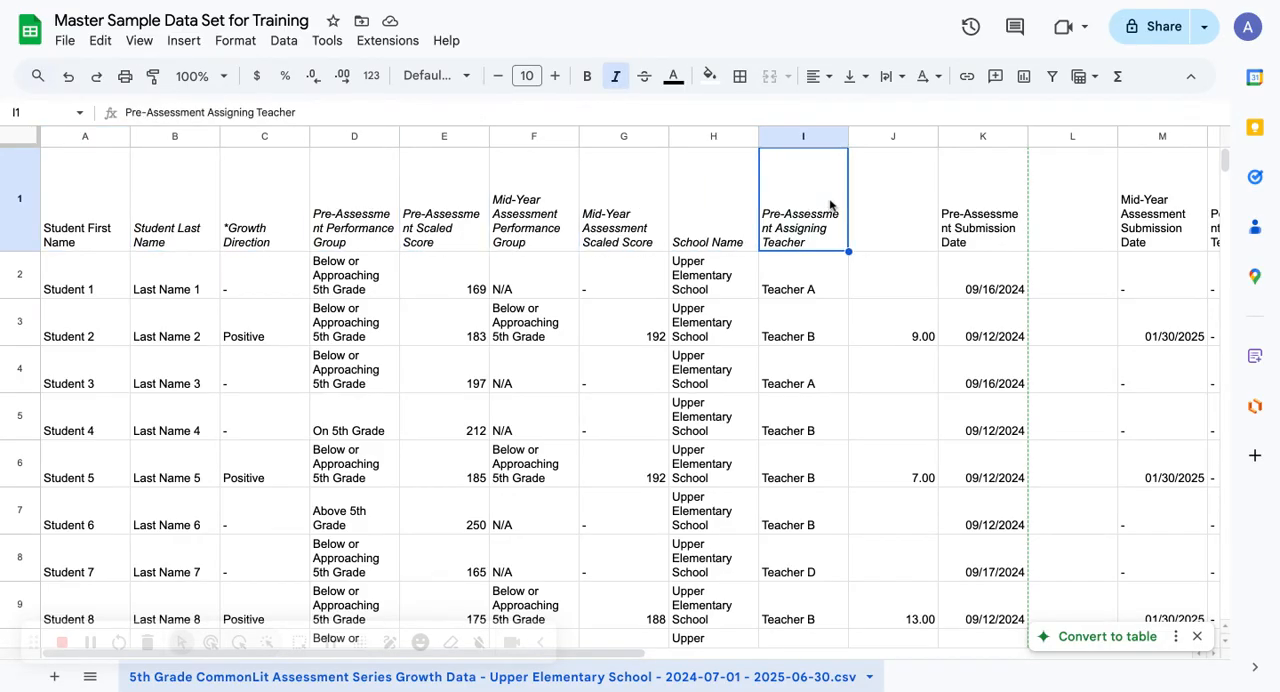
click(897, 204)
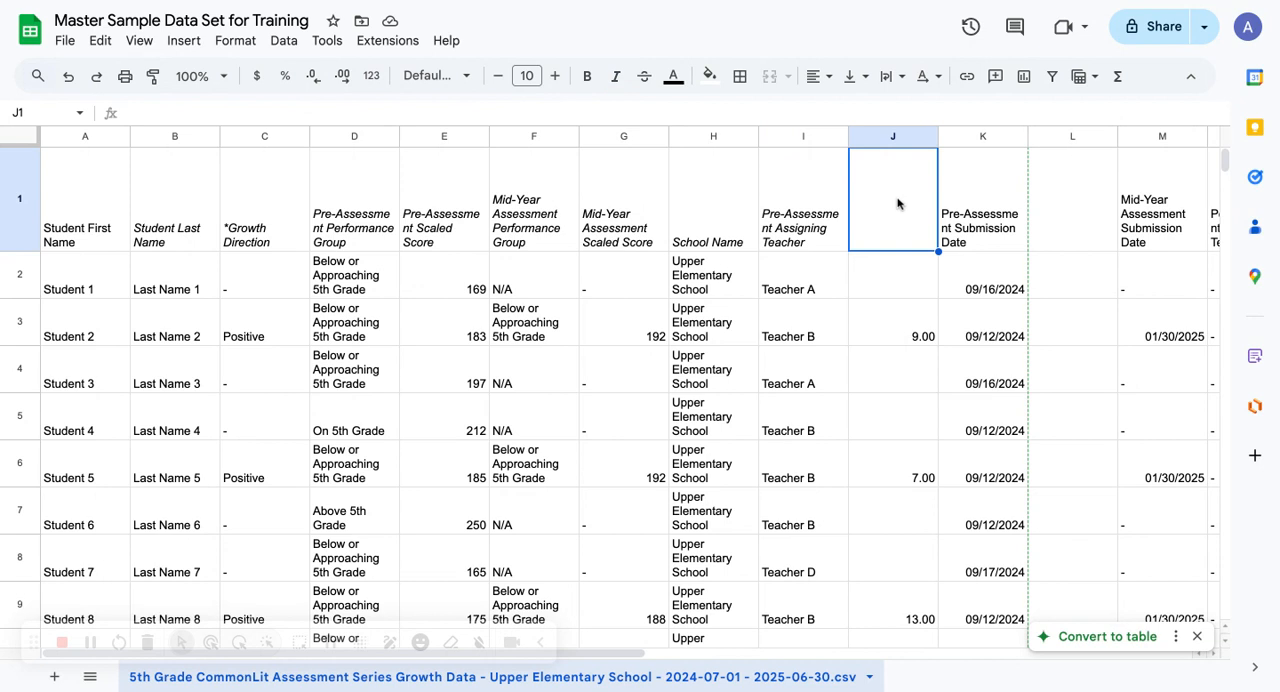
Select the header cells as a range, first A1:C1 and again as A1:D1
click(97, 198)
drag(97, 198, 276, 205)
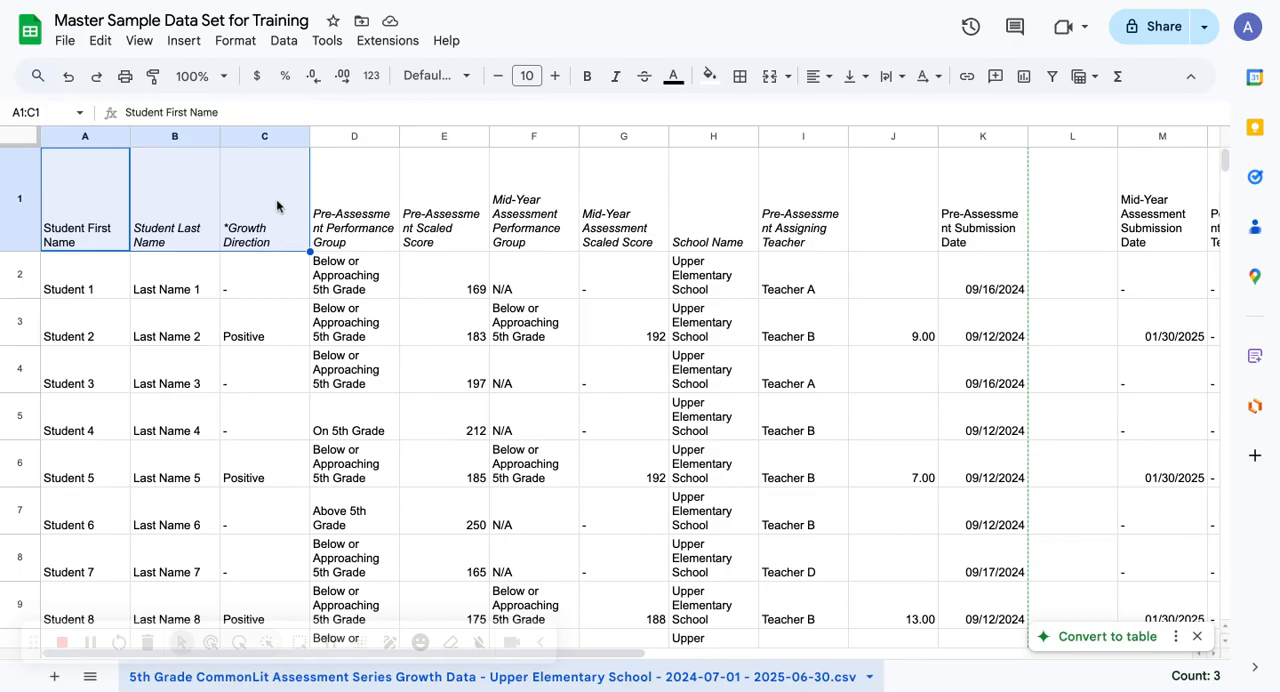
drag(113, 213, 338, 205)
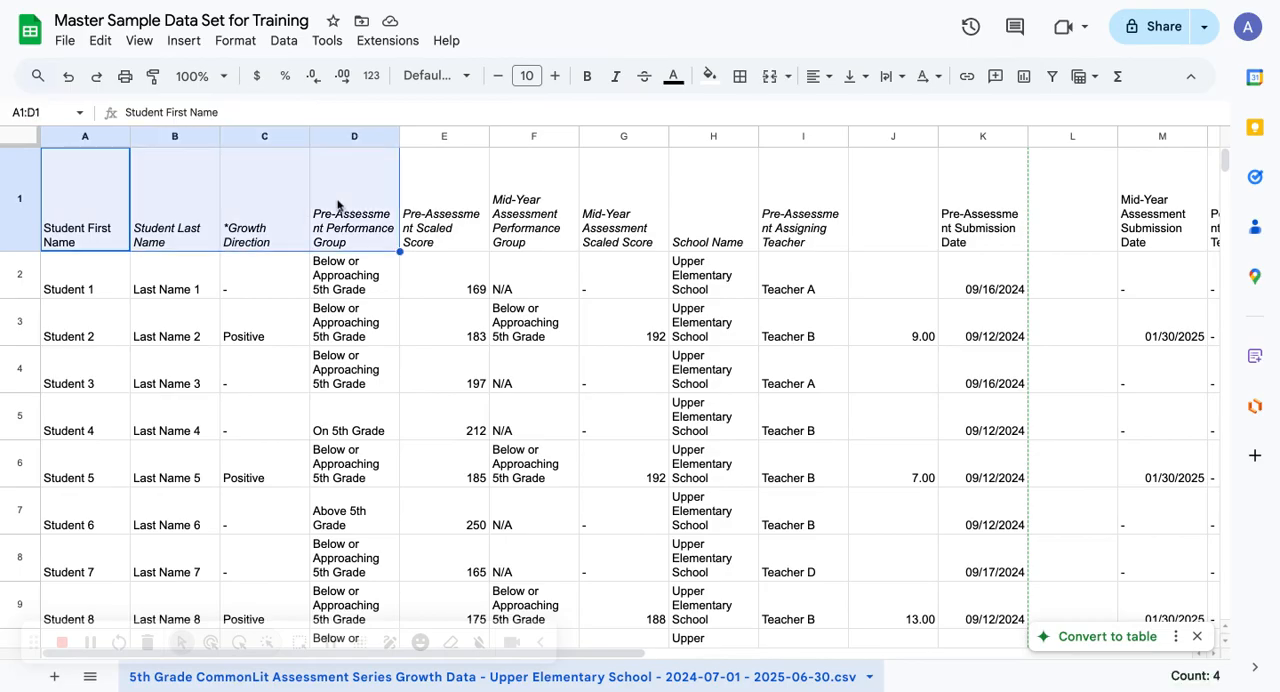
Try bold on the Student First Name header in A1 and remove it again
click(101, 199)
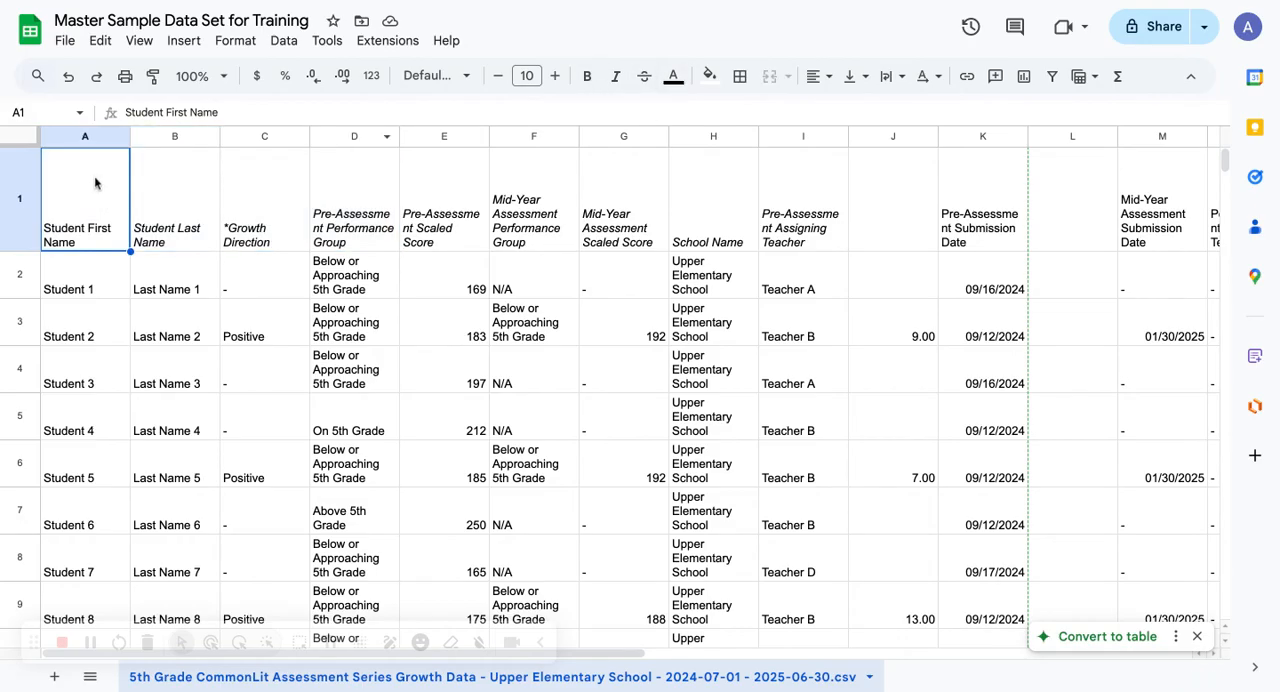
click(589, 78)
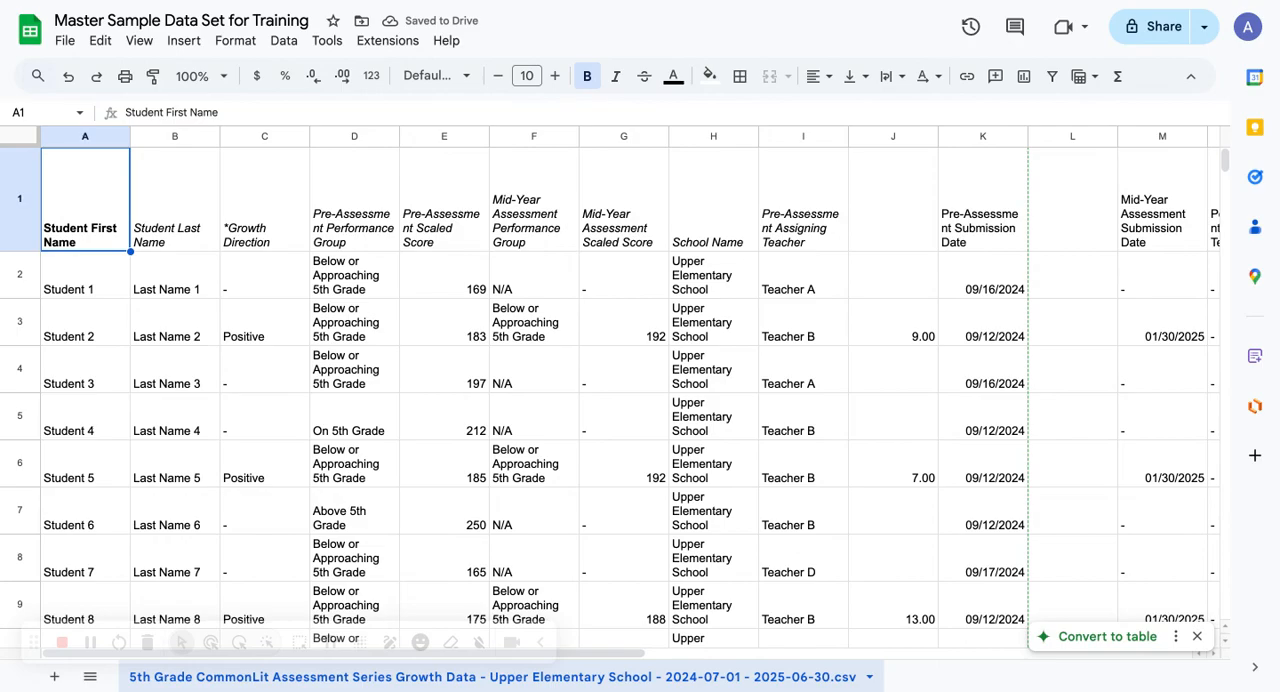
key(super+b)
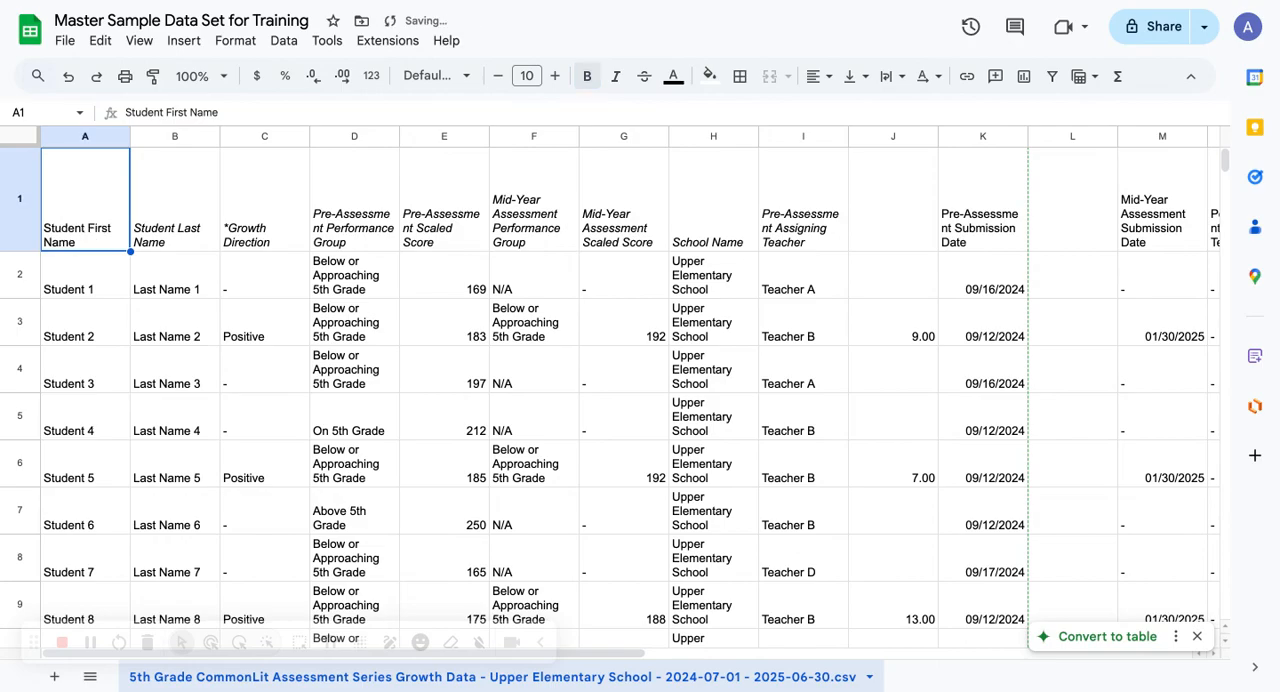
Turn bold on and off for header cells A1:J1, and center their text both horizontally and vertically
mouse_move(80, 191)
mouse_down()
mouse_move(686, 191)
mouse_move(934, 206)
mouse_up()
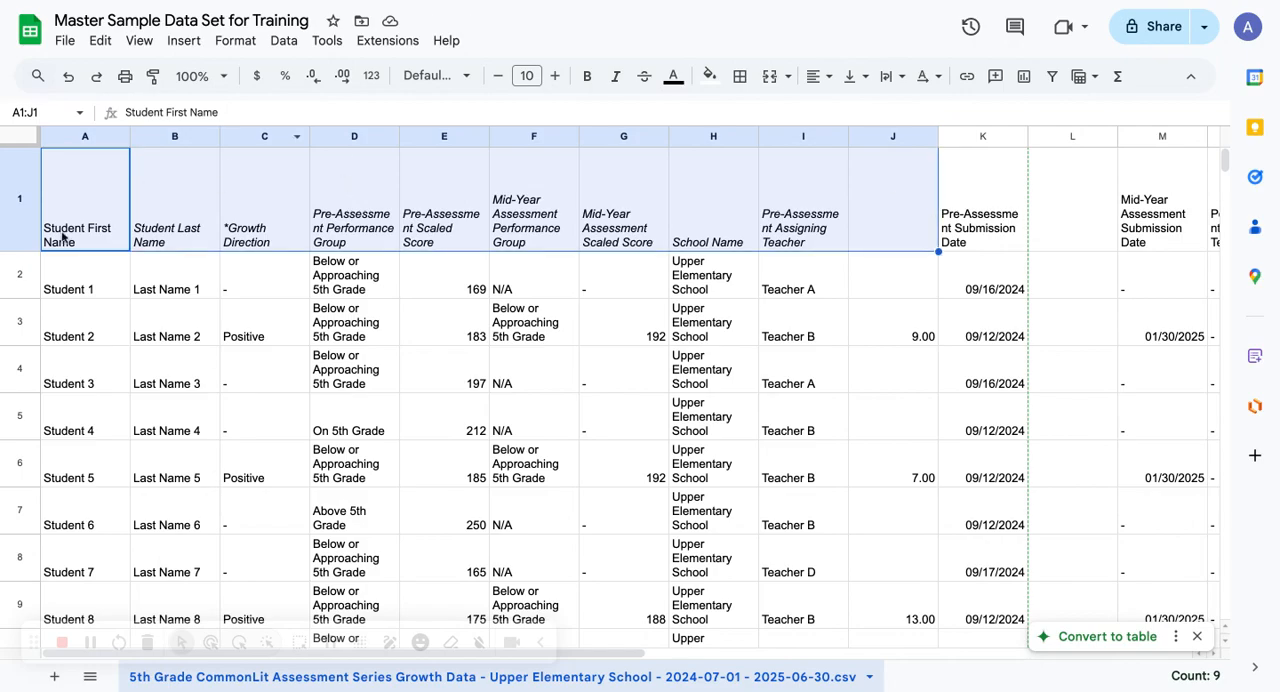
click(587, 78)
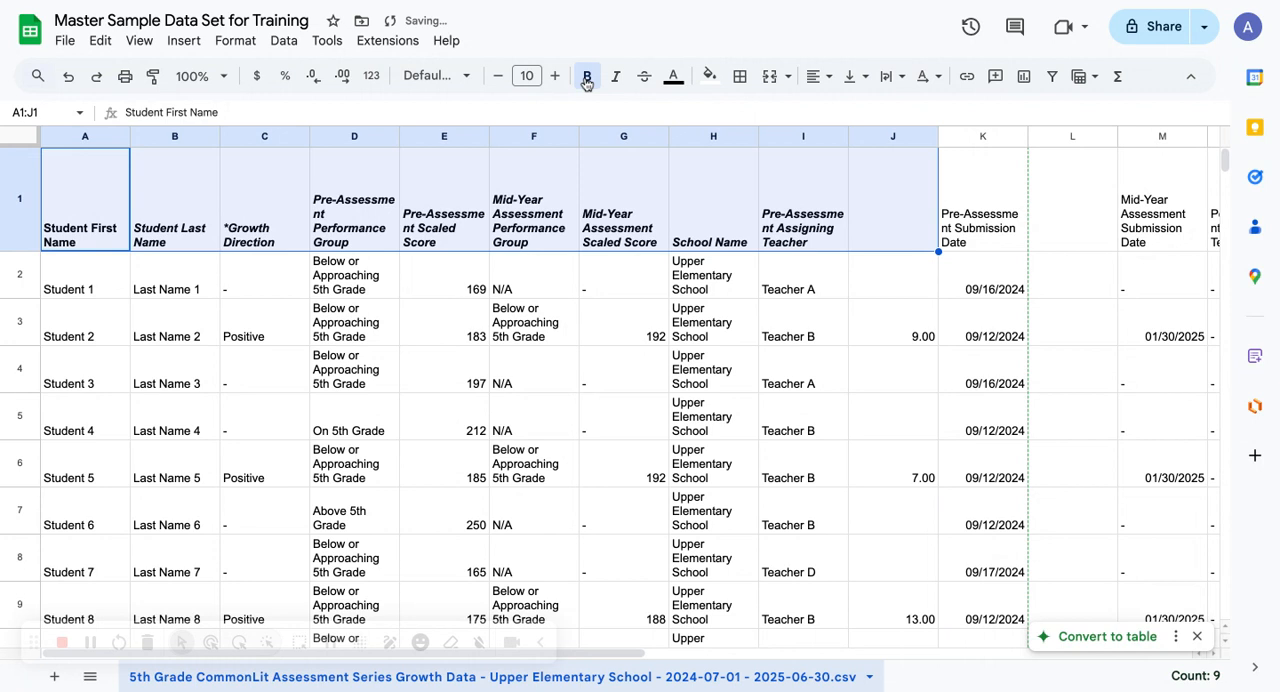
click(587, 78)
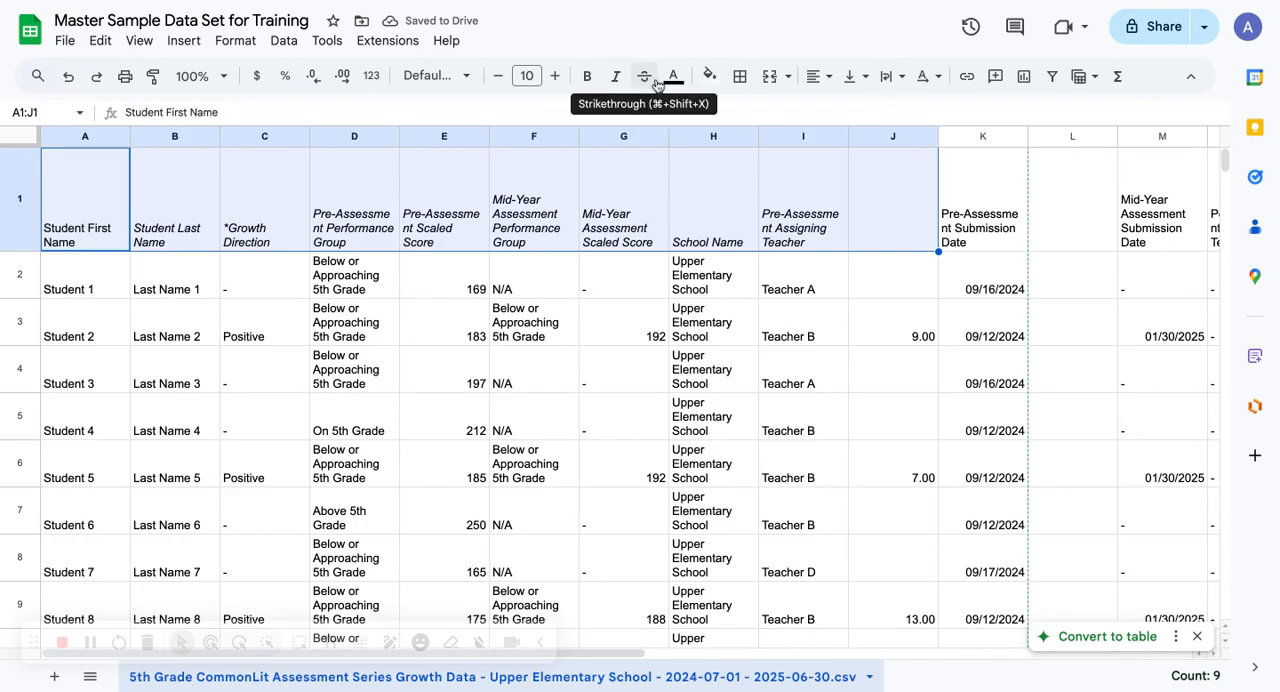
click(816, 78)
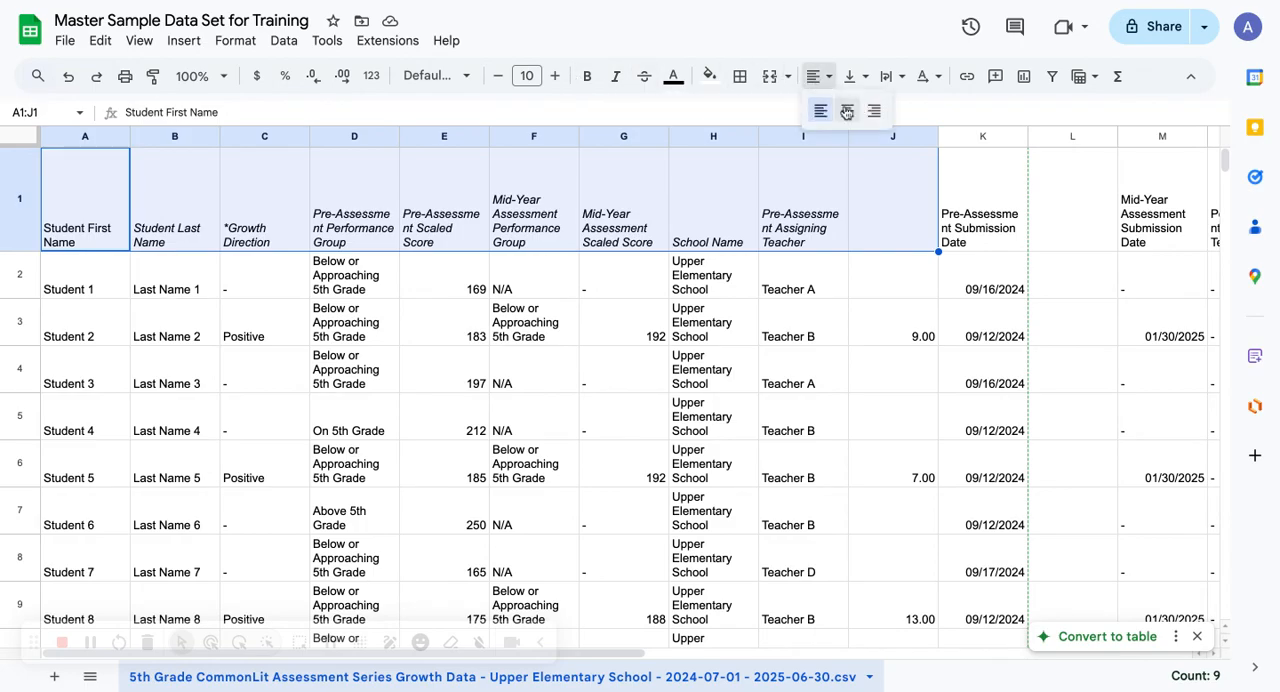
click(846, 112)
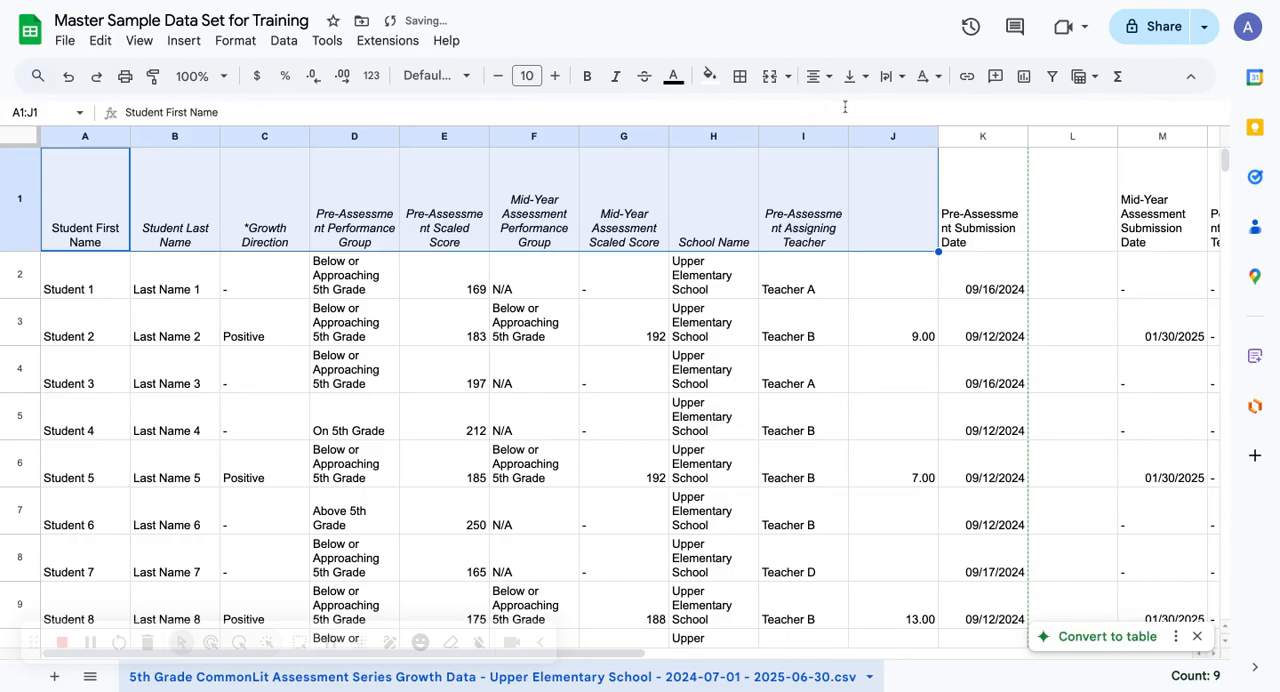
click(847, 80)
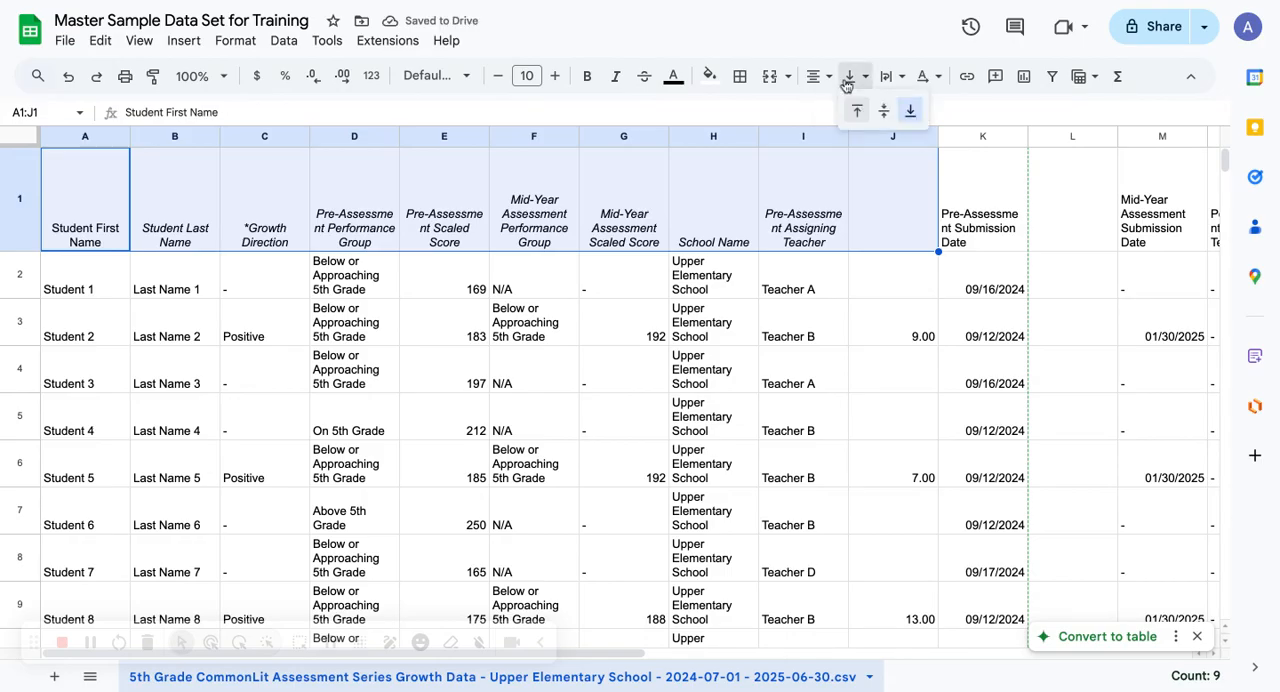
click(884, 111)
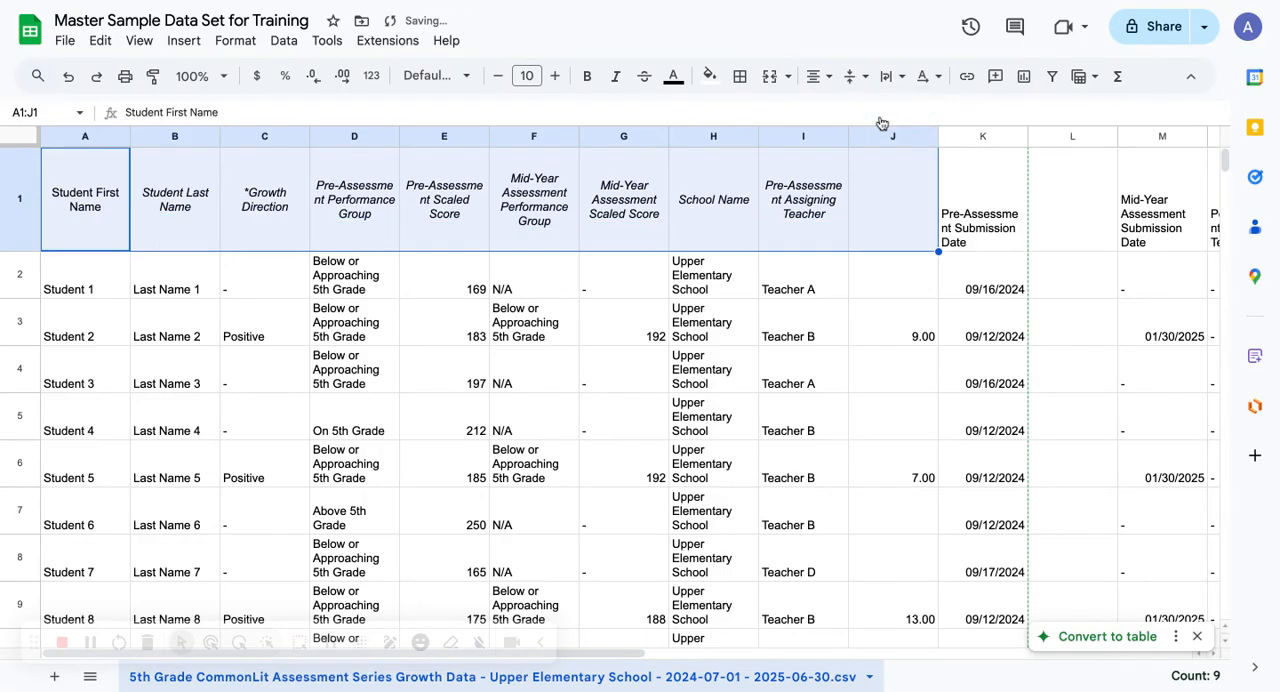
Try bold on header cells A1:J1 and on the whole of row 1, and remove it from the entire row
click(590, 78)
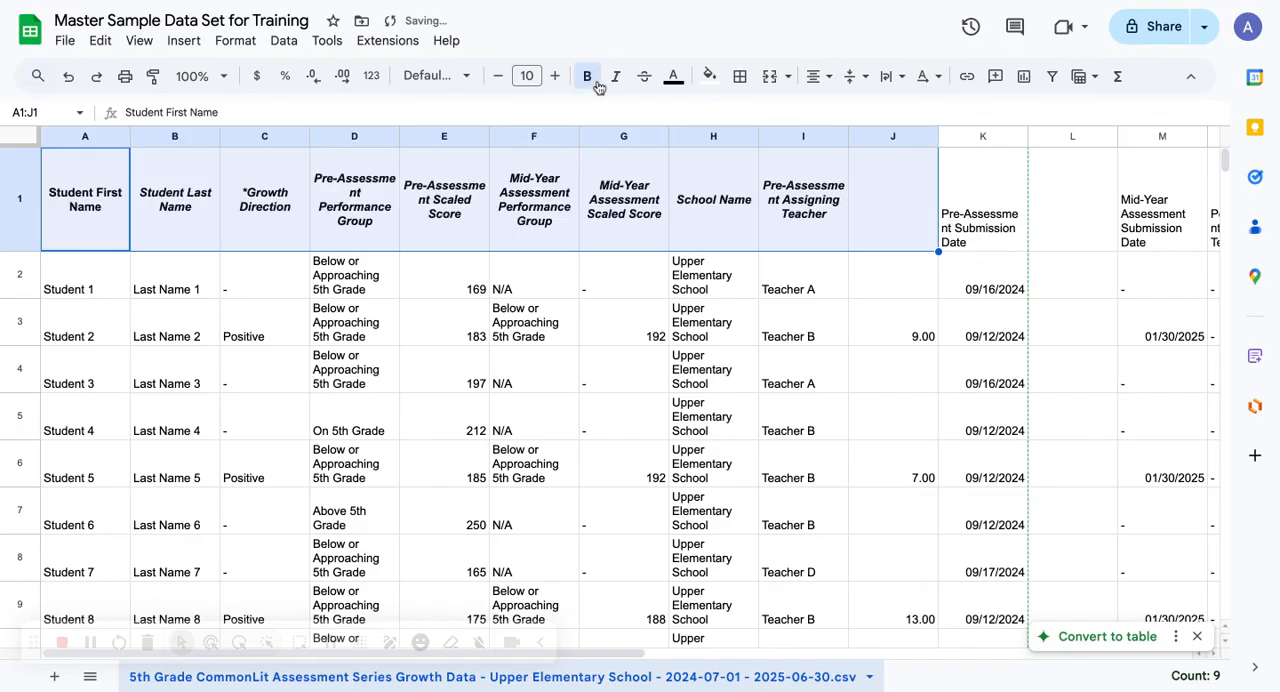
click(24, 207)
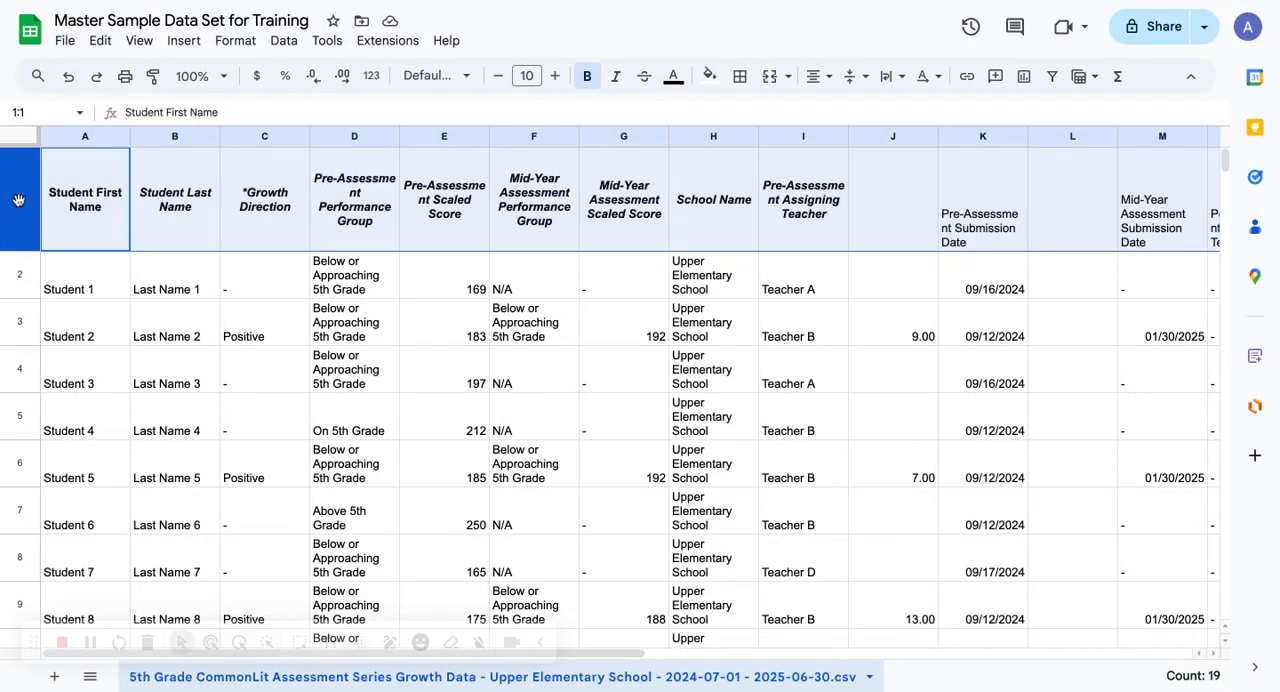
click(589, 78)
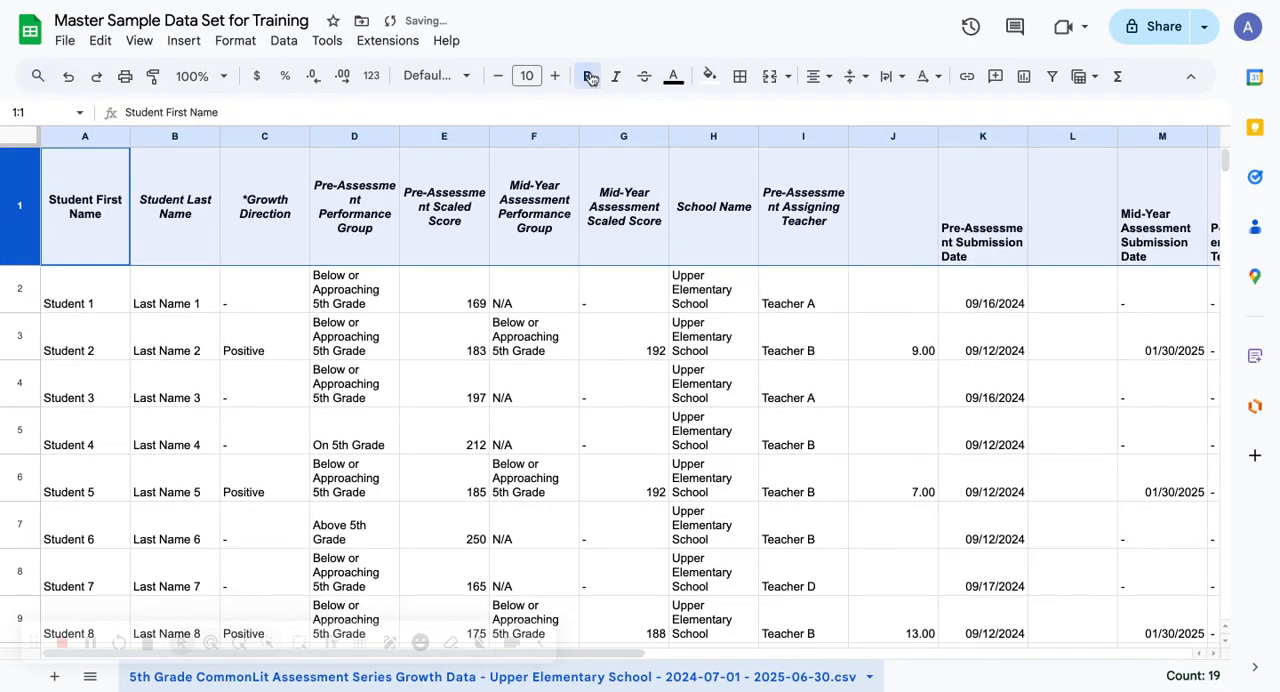
click(589, 78)
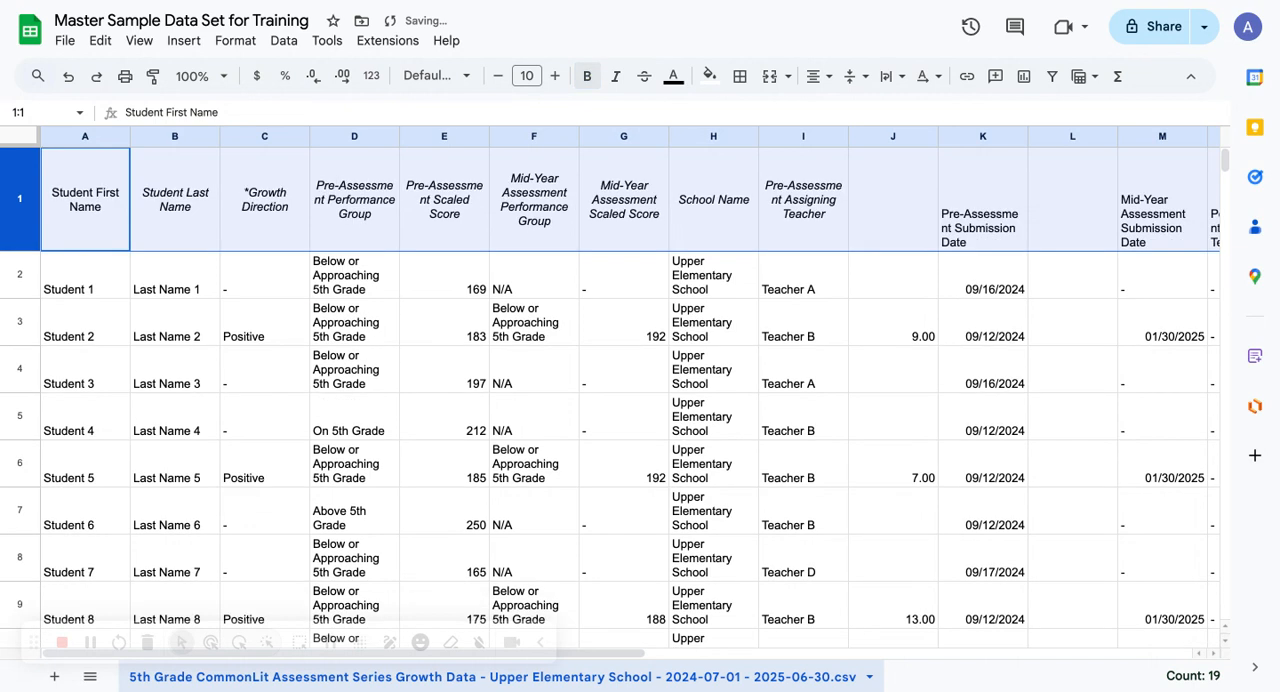
Format all of column A as bold, horizontally centered text in the Architects Daughter font
click(104, 137)
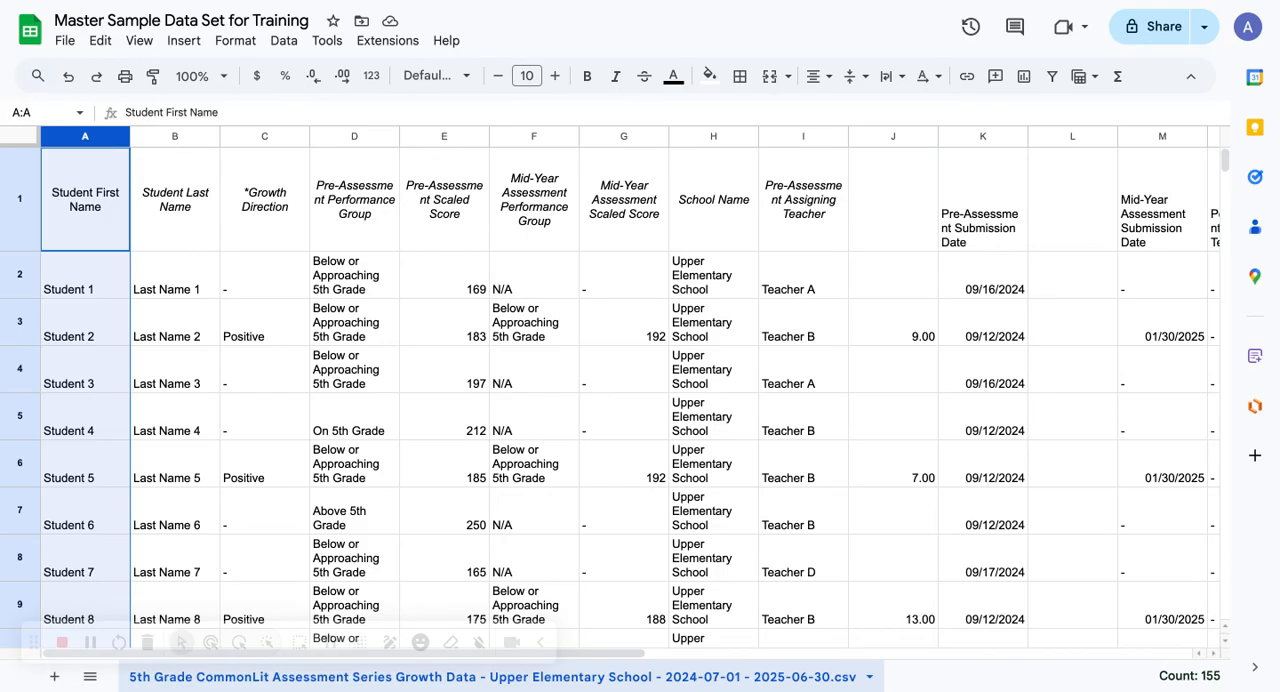
click(586, 78)
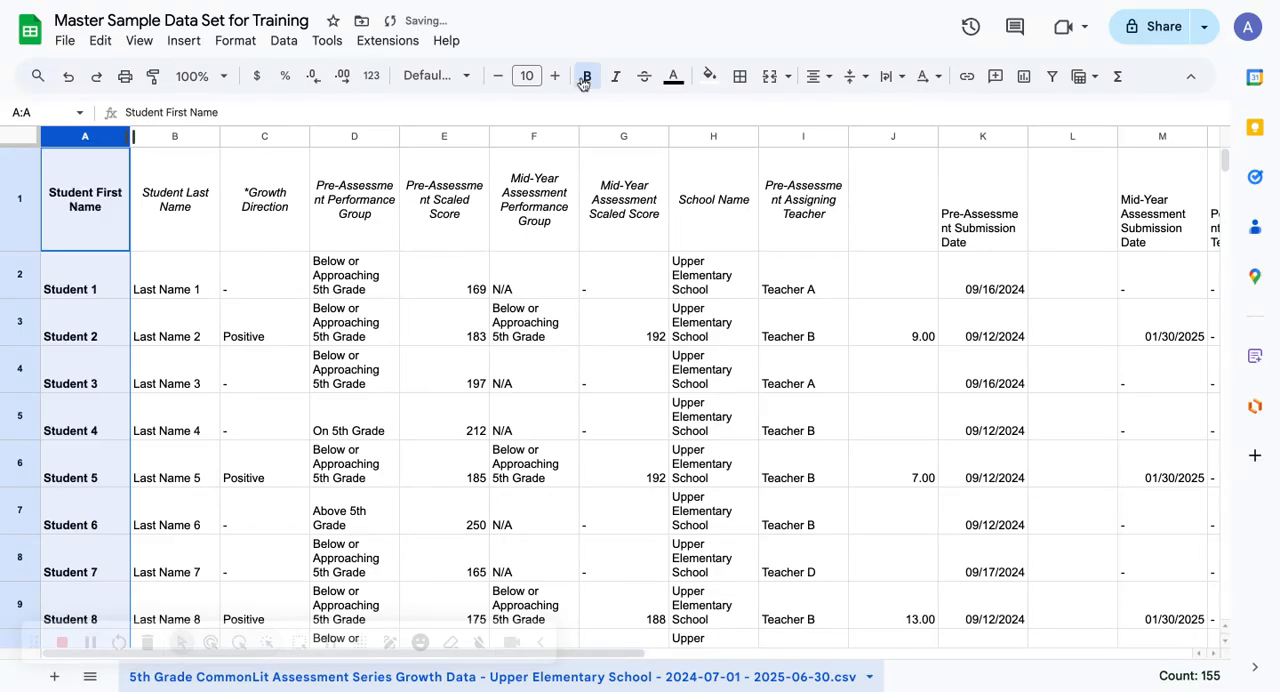
click(818, 76)
click(852, 114)
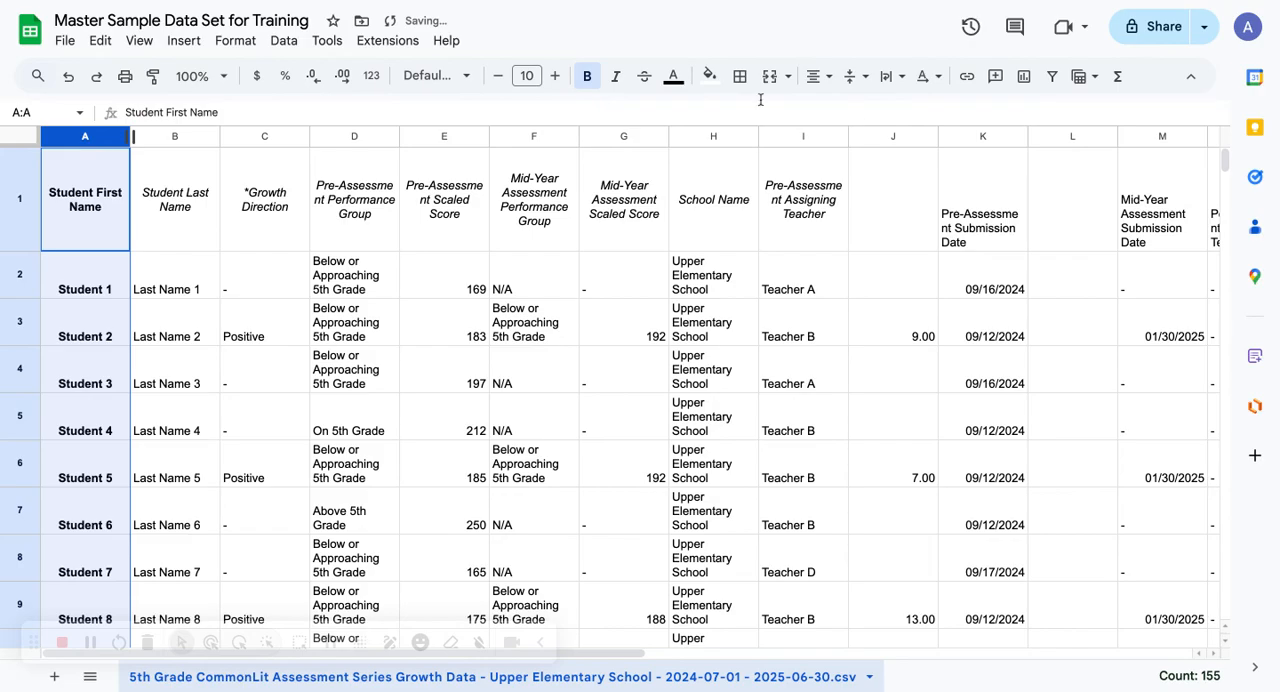
click(447, 84)
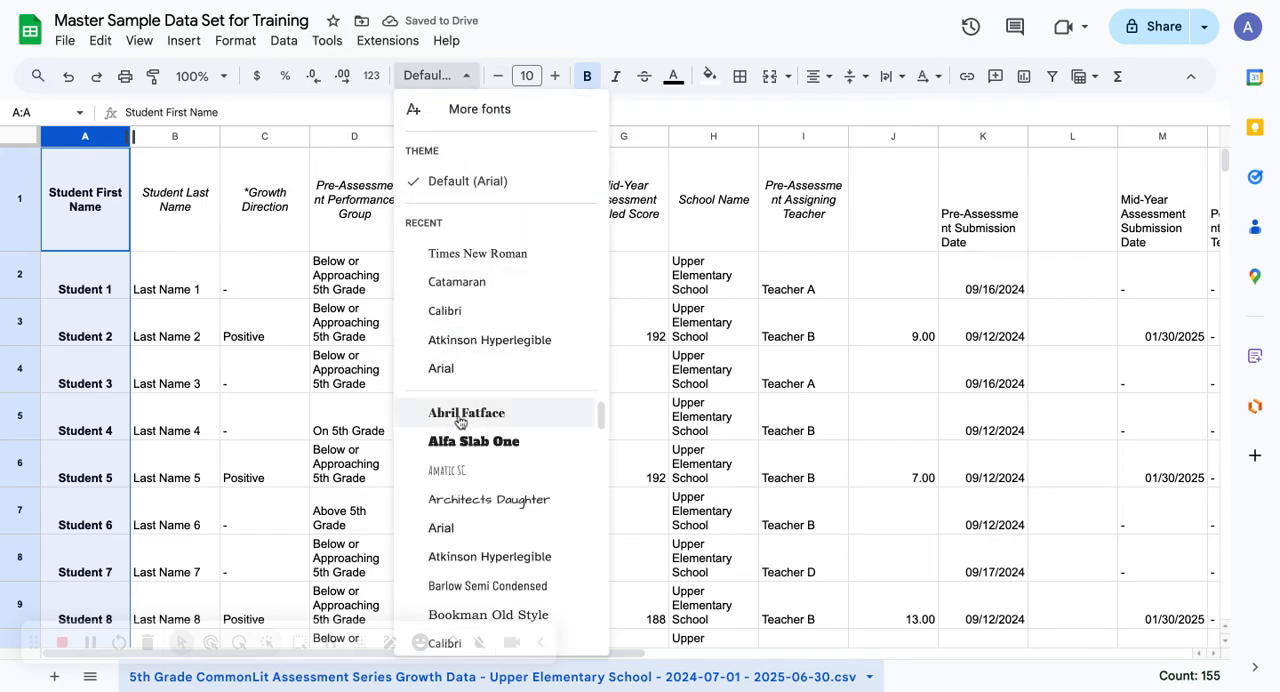
click(476, 502)
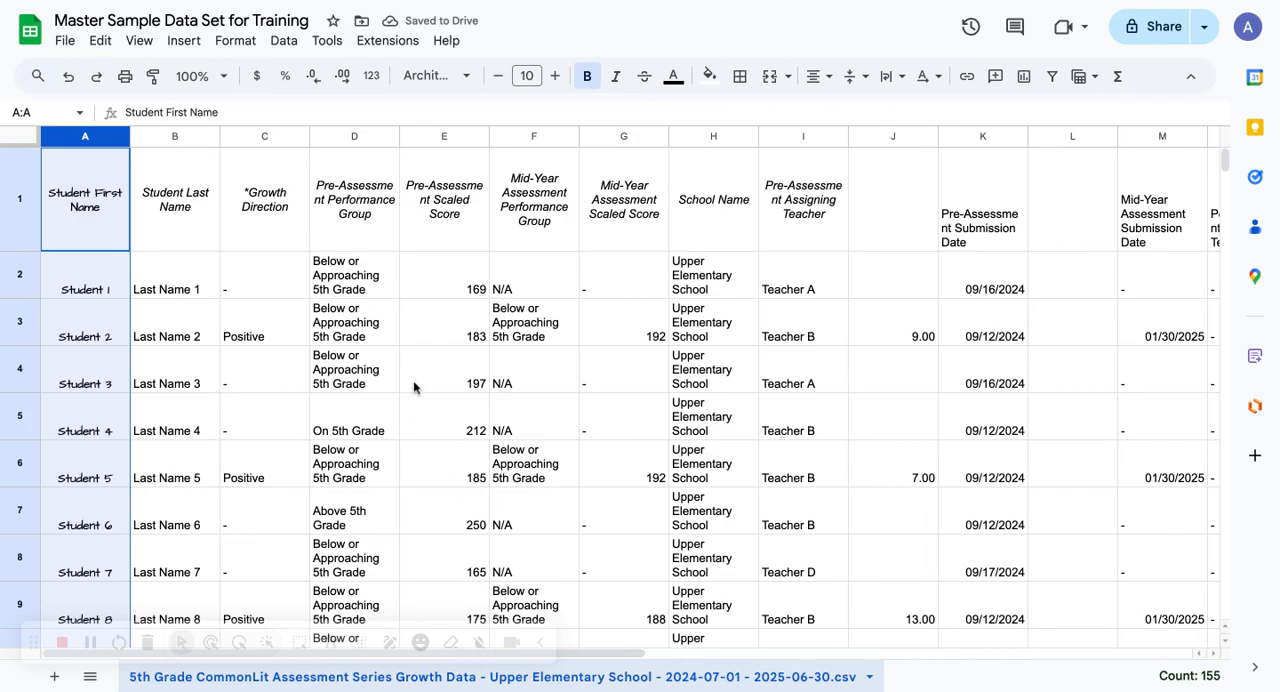
Undo the font, centering and bold changes made to column A
drag(103, 136, 104, 136)
click(68, 78)
click(68, 78)
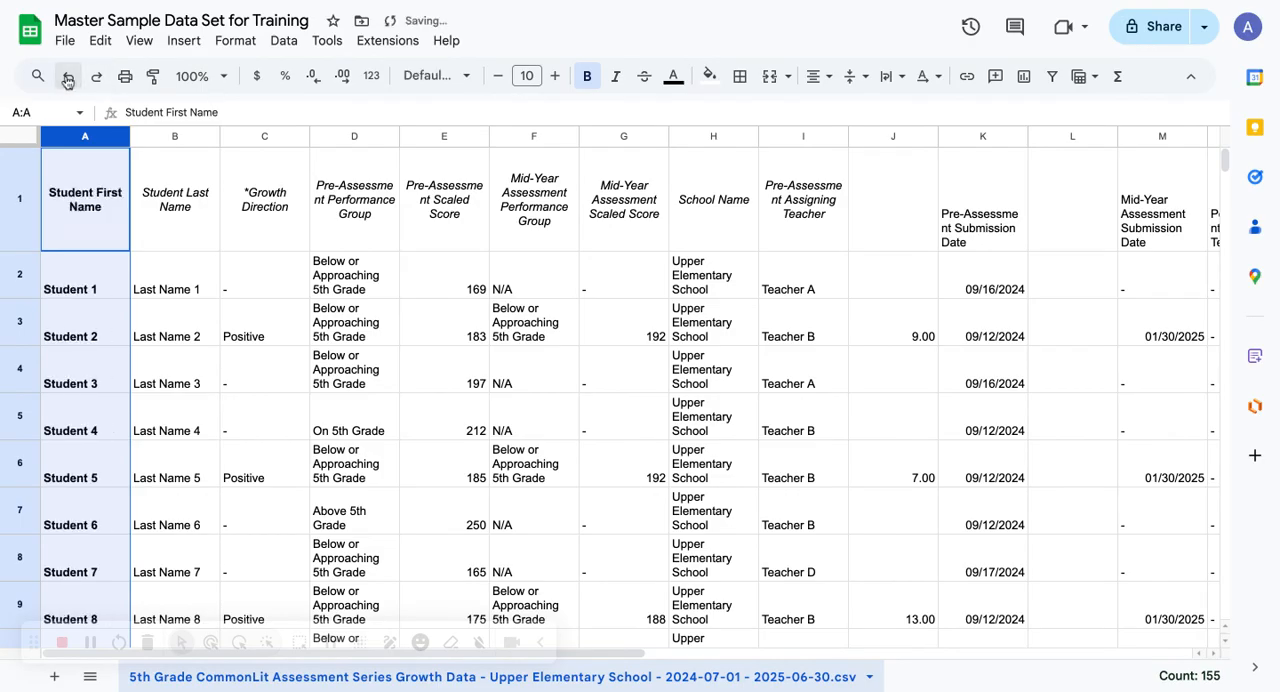
click(68, 78)
click(68, 76)
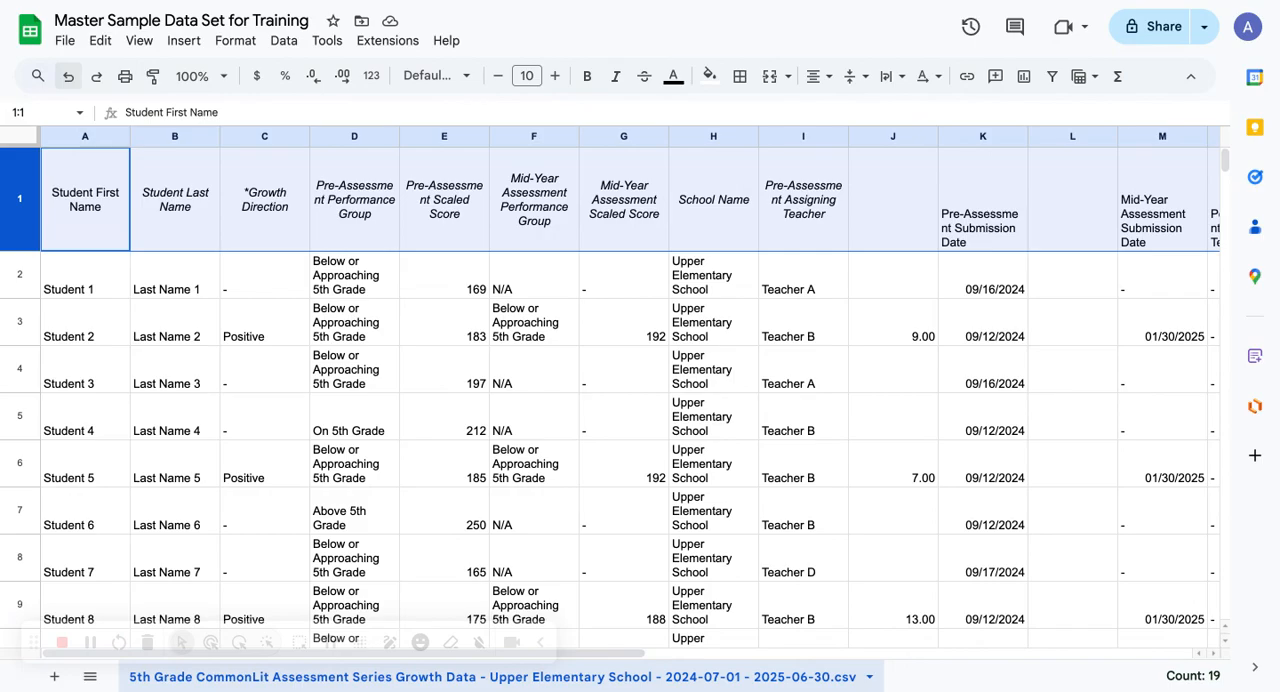
Merge header cells A1:B1, accepting the loss of the second value and suppressing the merge warning for 5 minutes
click(68, 219)
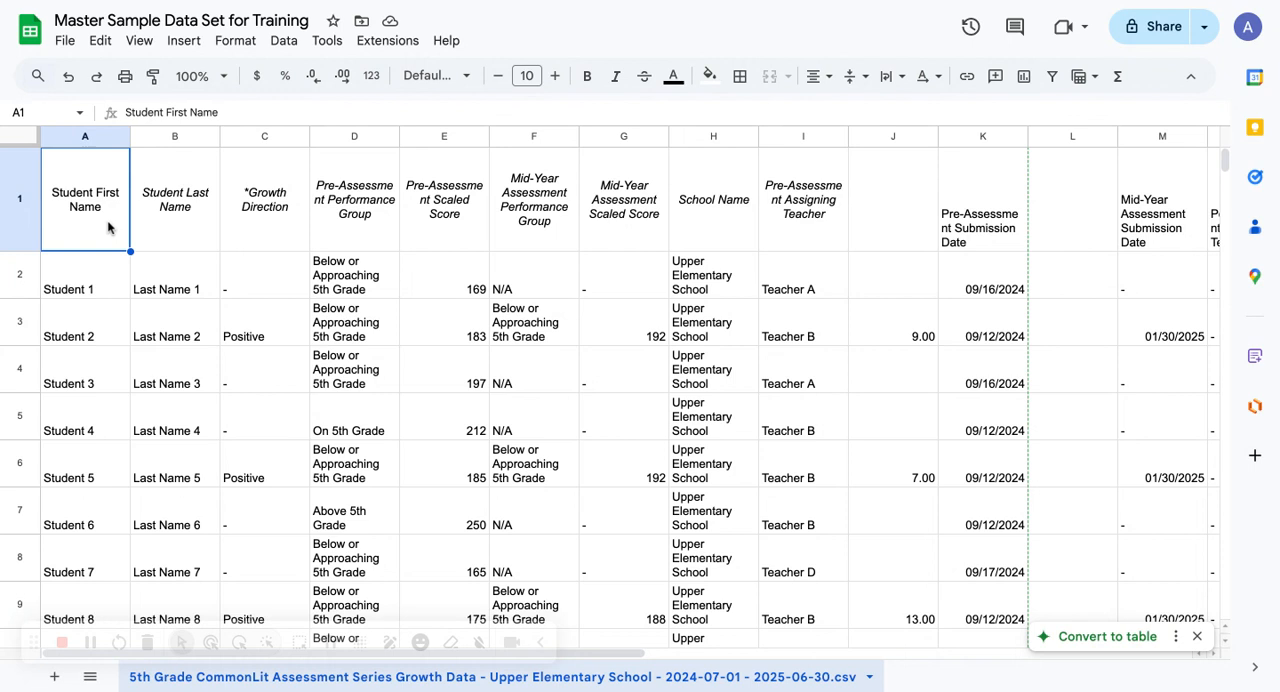
drag(108, 228, 158, 221)
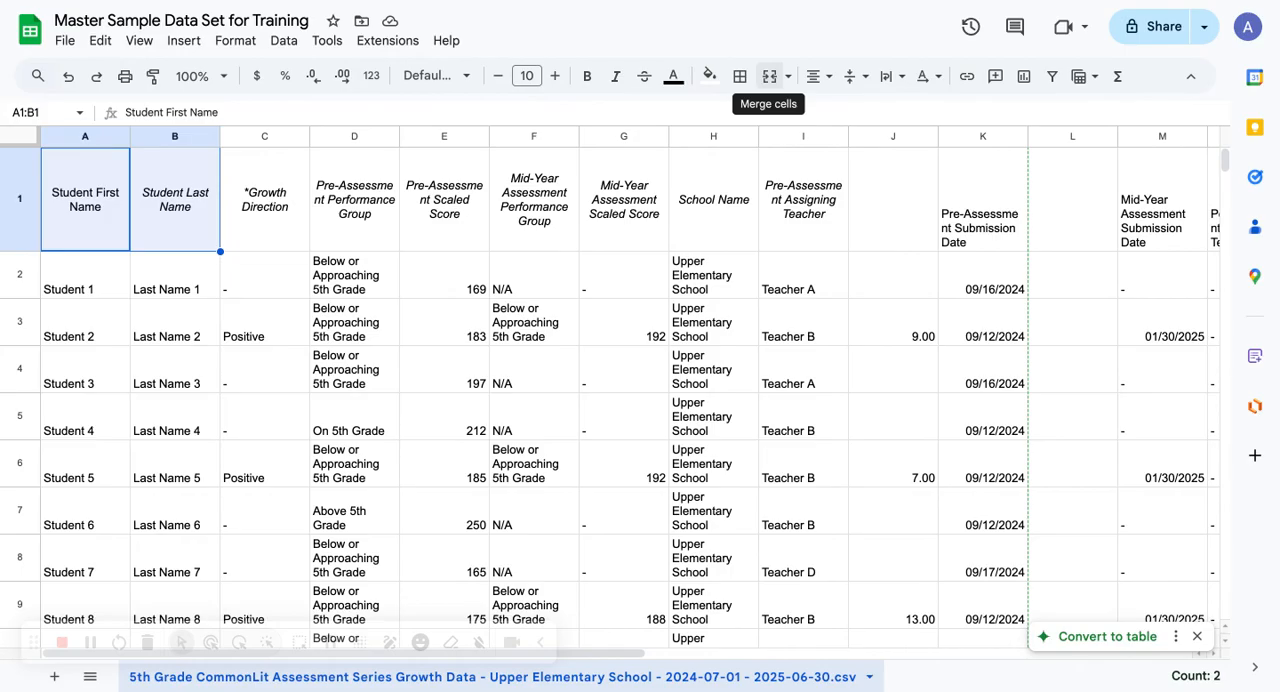
click(769, 76)
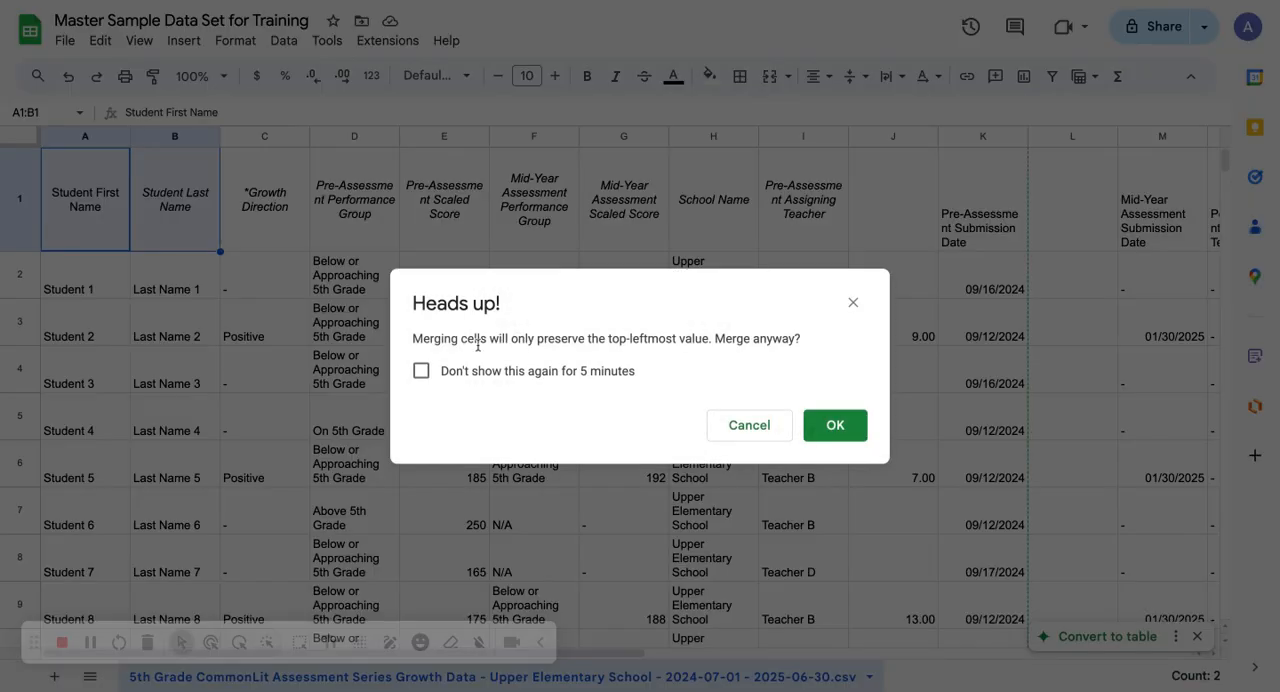
click(421, 372)
click(852, 426)
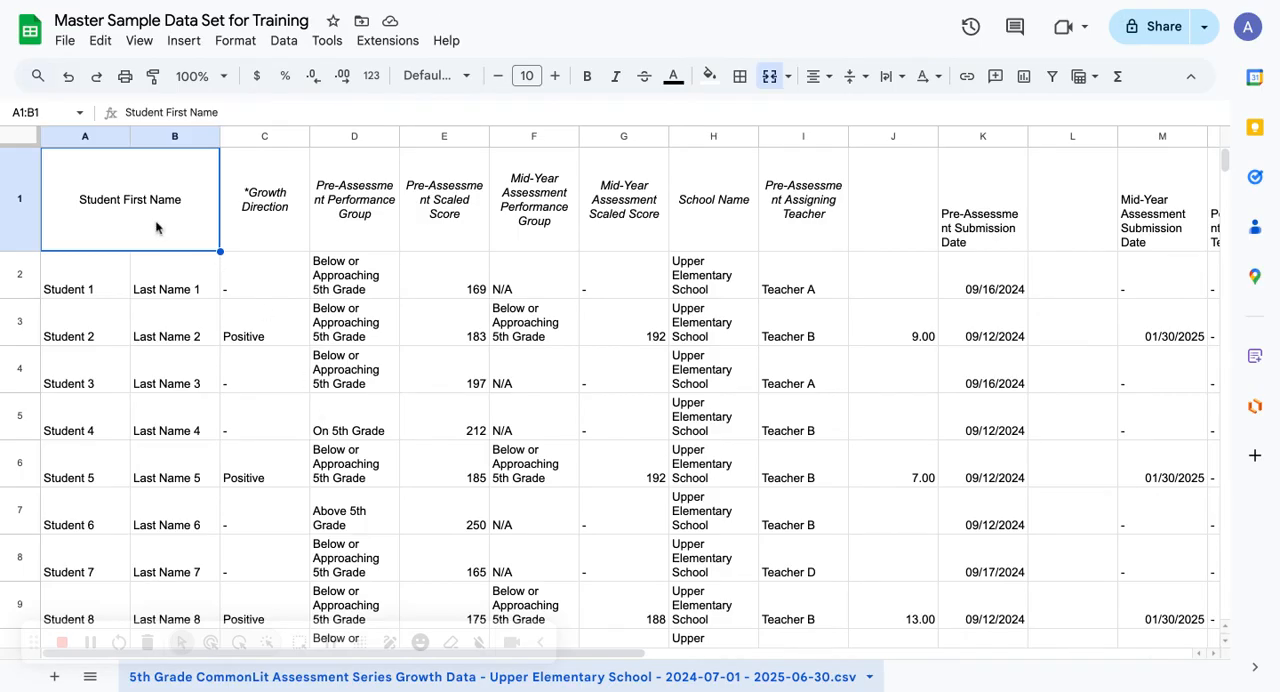
Merge the first and last name cells of the first two student rows, A2:B2 and A3:B3
drag(88, 286, 183, 286)
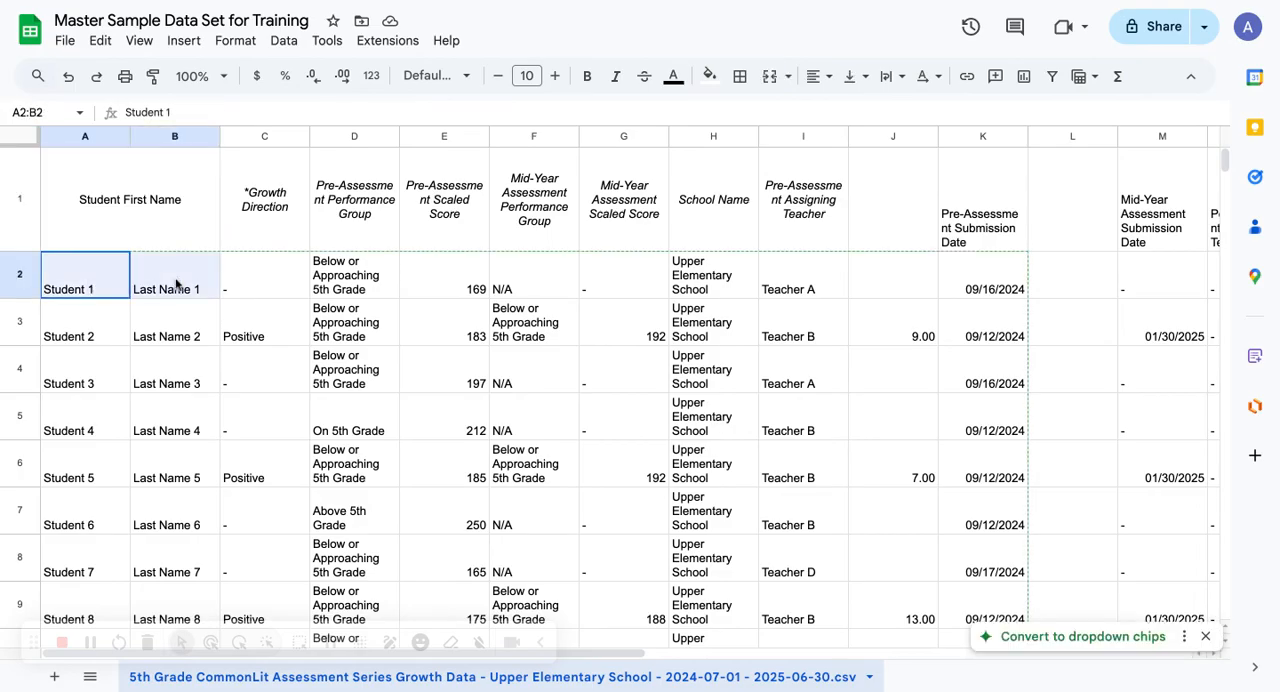
click(769, 76)
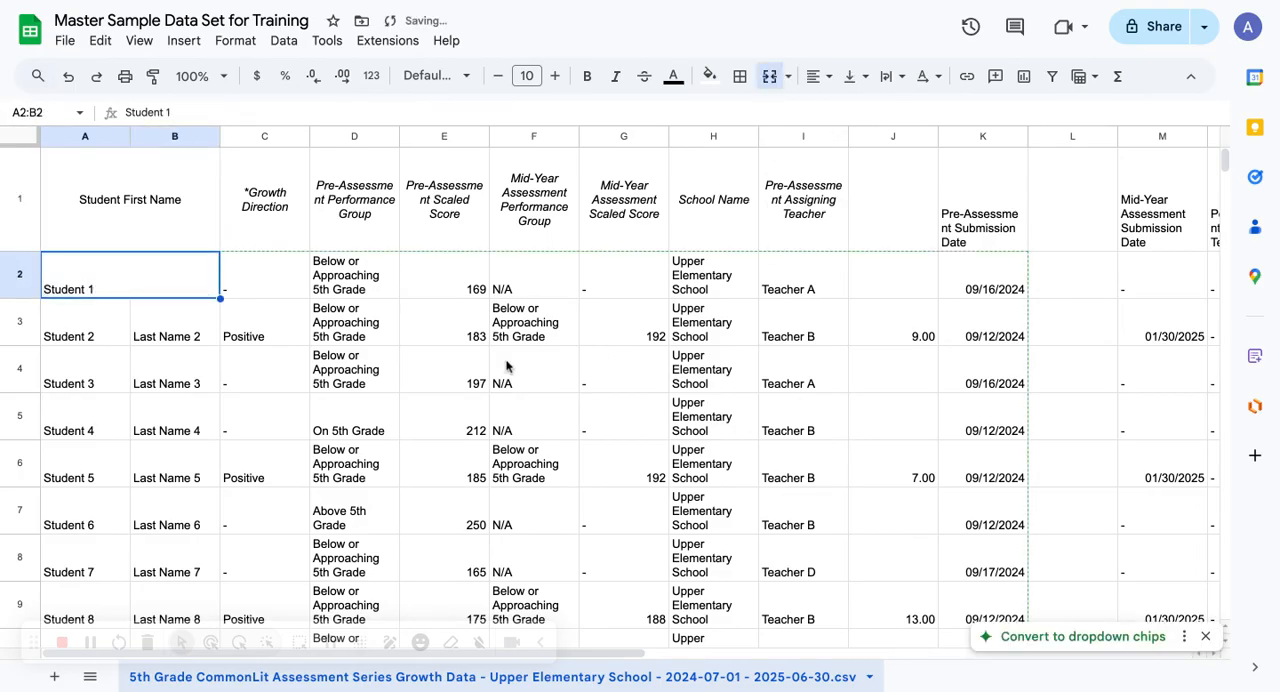
drag(100, 330, 211, 340)
click(769, 76)
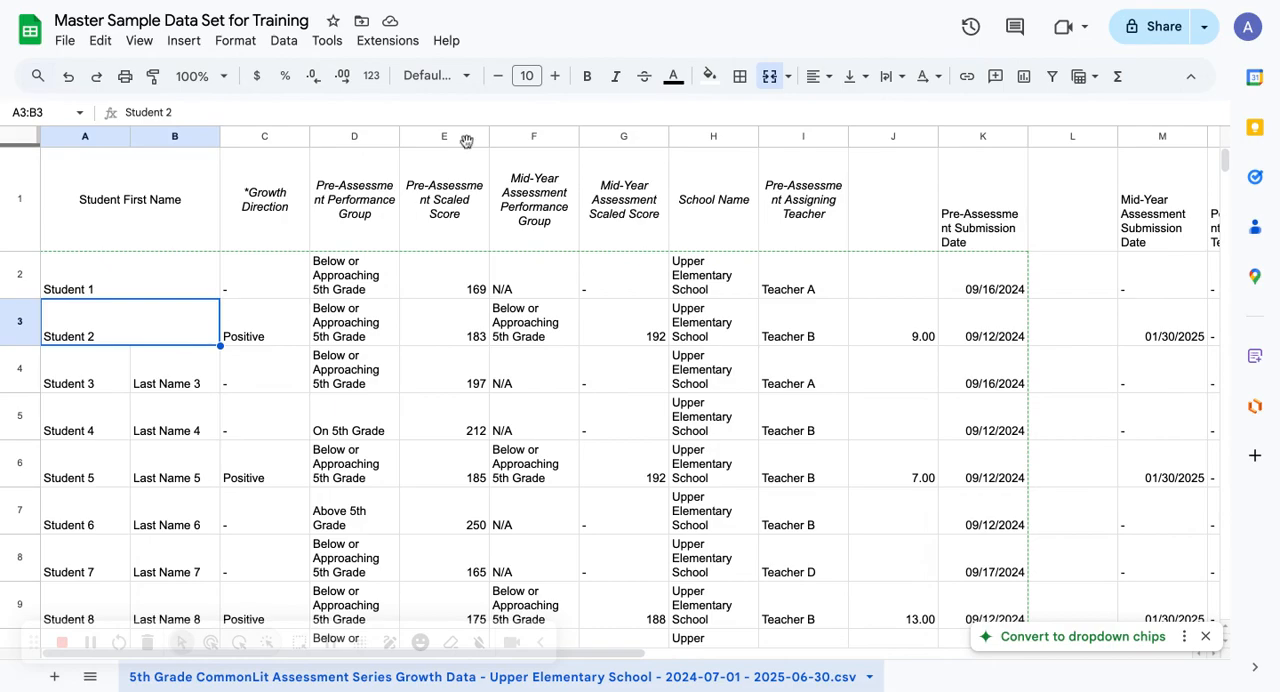
Unmerge the first two student rows' name cells, A3:B3 and A2:B2
click(789, 77)
click(795, 197)
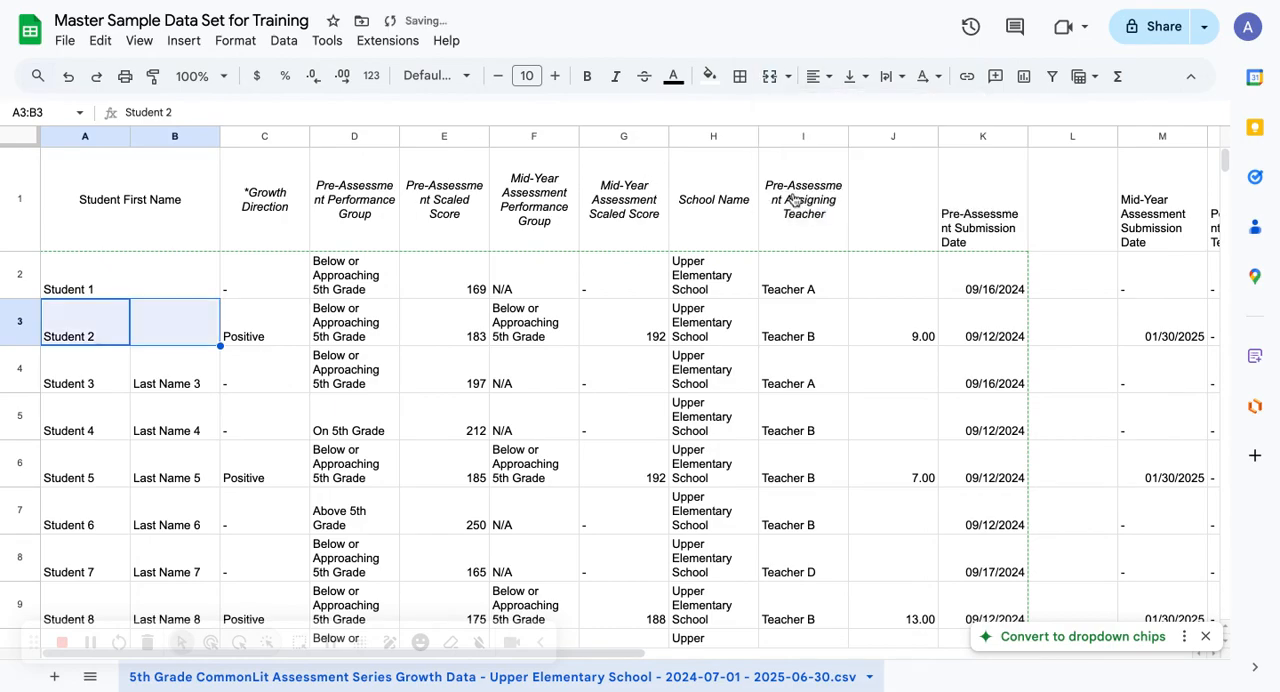
click(142, 290)
click(790, 77)
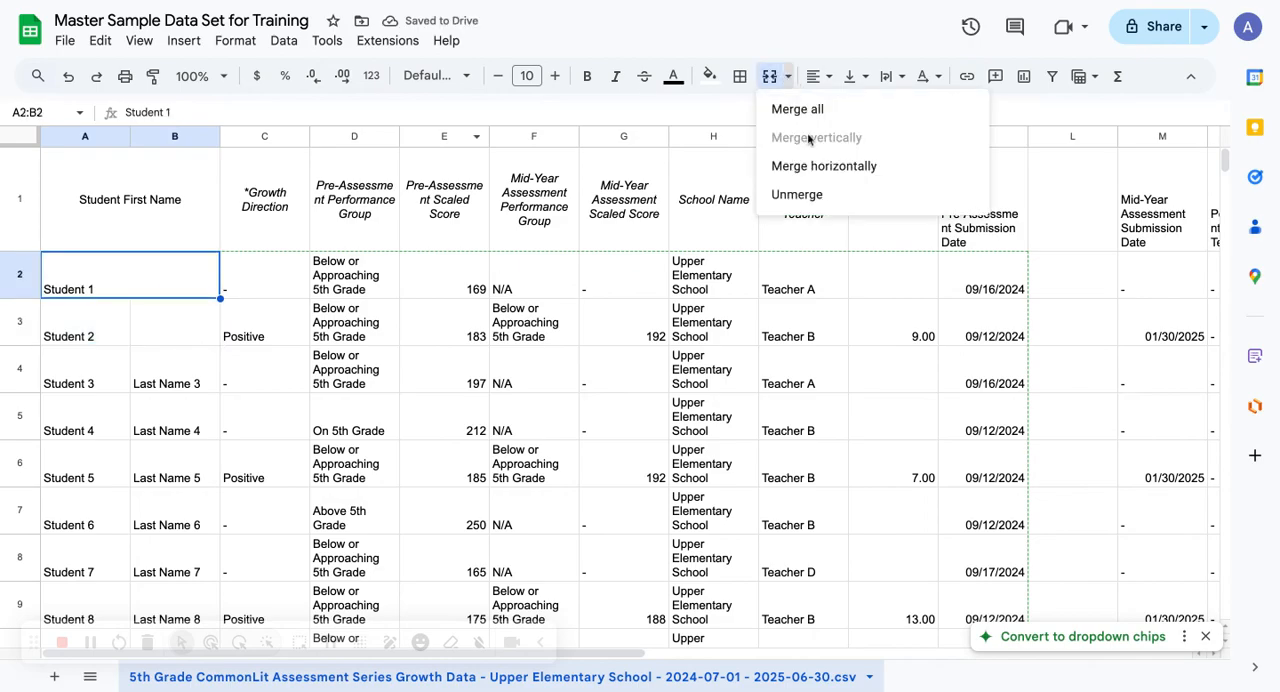
click(810, 197)
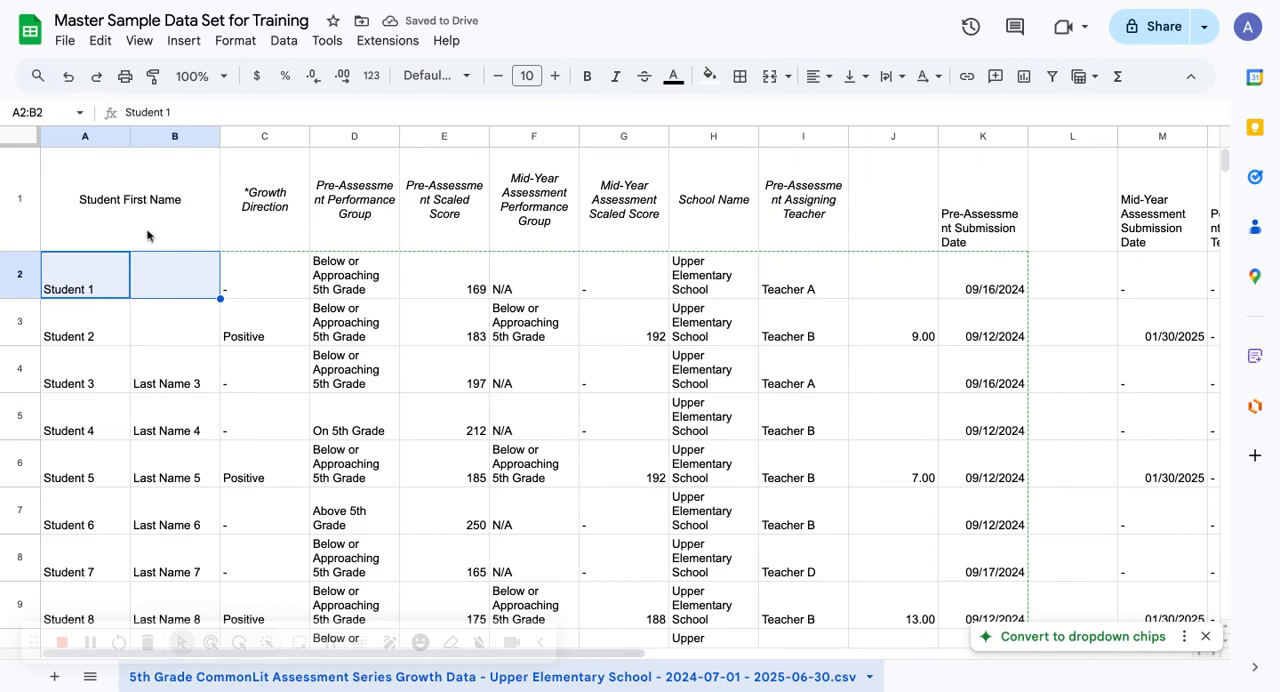
Undo the unmerges and merges in A1:B3 to restore the separate last name header and values
click(69, 78)
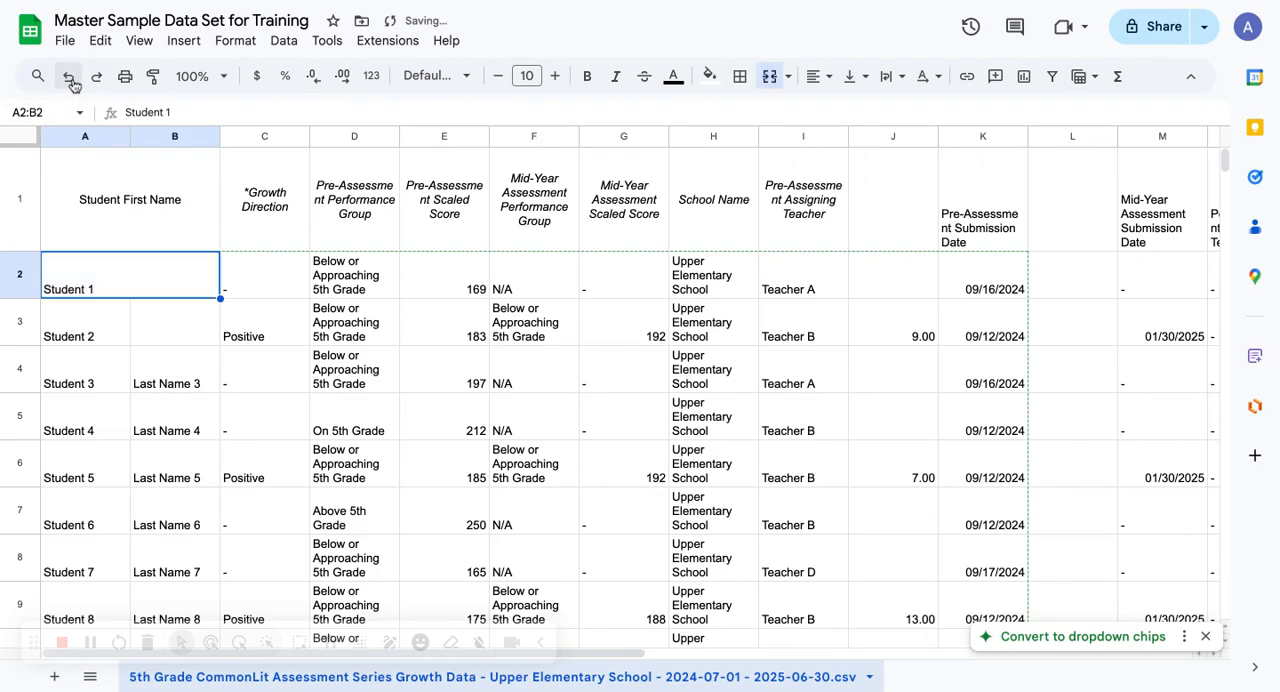
click(69, 78)
click(69, 78)
click(69, 78)
click(69, 78)
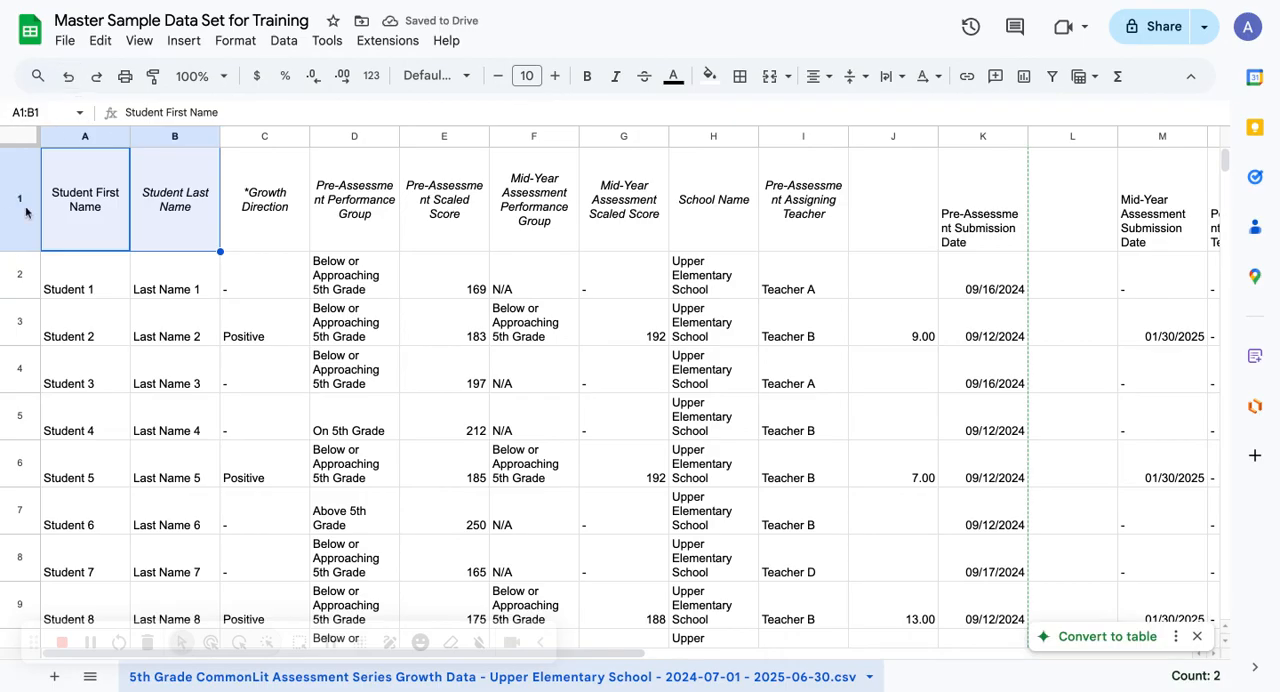
Insert one row above the header row
click(197, 50)
mouse_move(230, 112)
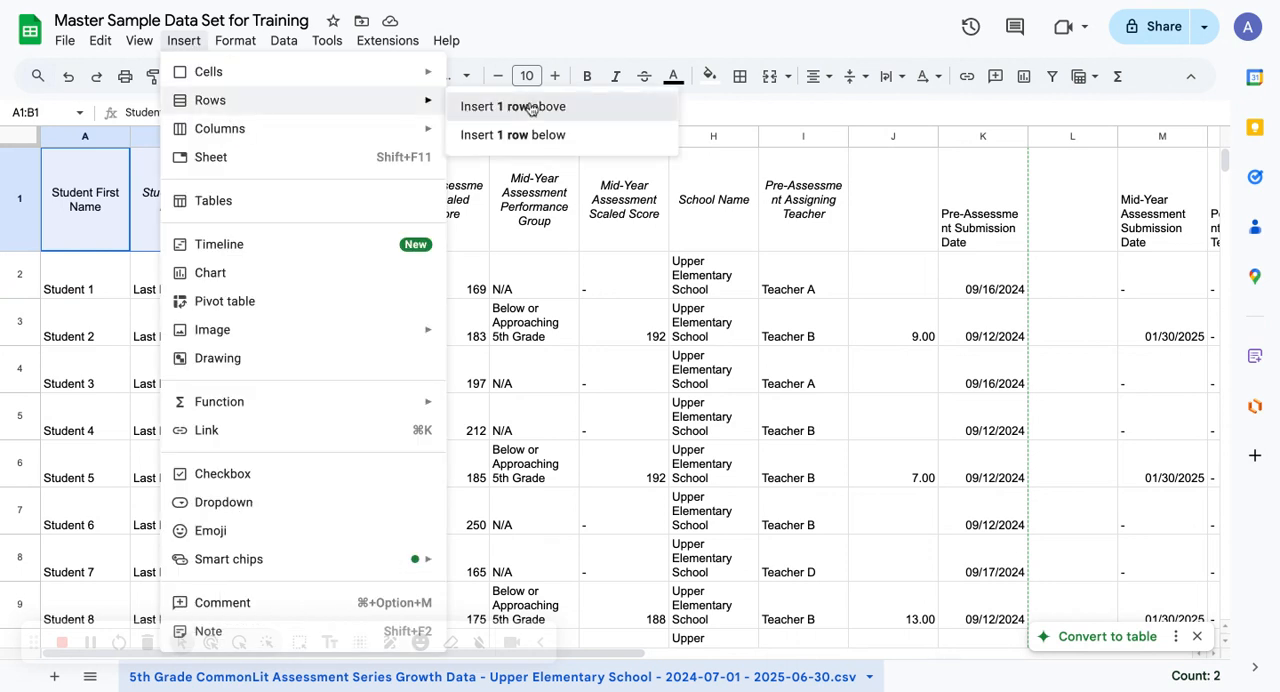
click(532, 107)
Merge cells A1:D1 in the empty row above the headers
click(117, 231)
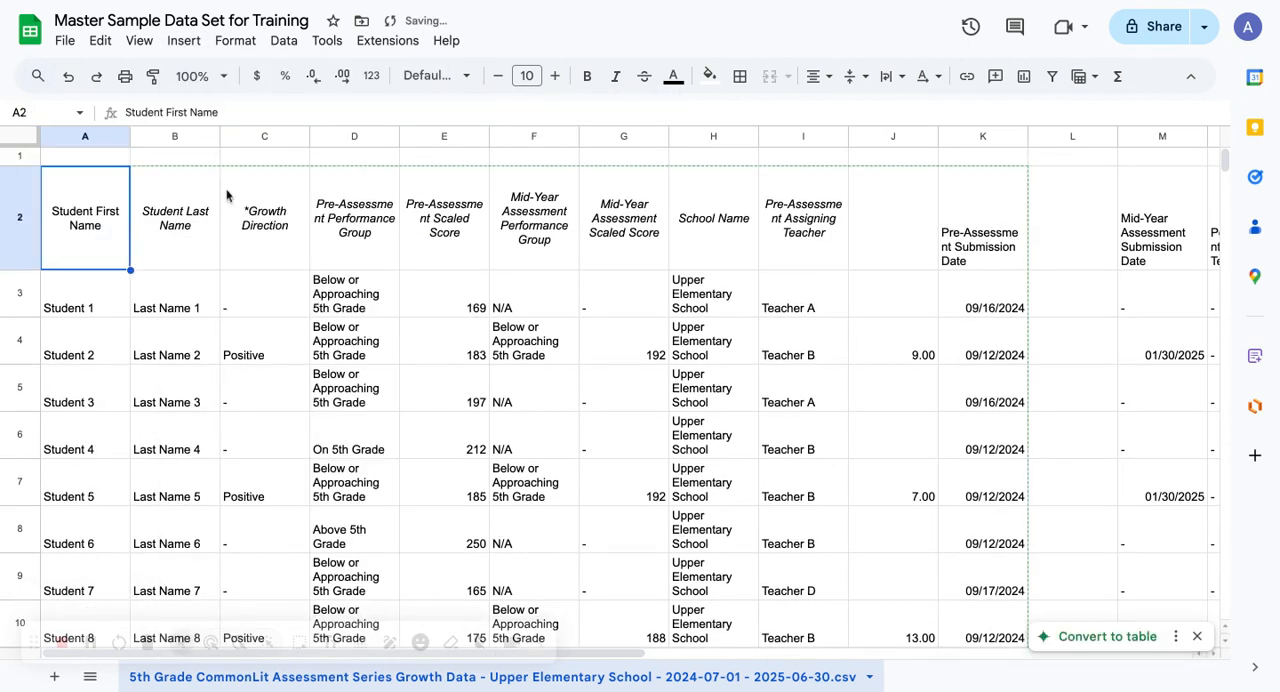
click(109, 164)
drag(109, 164, 359, 165)
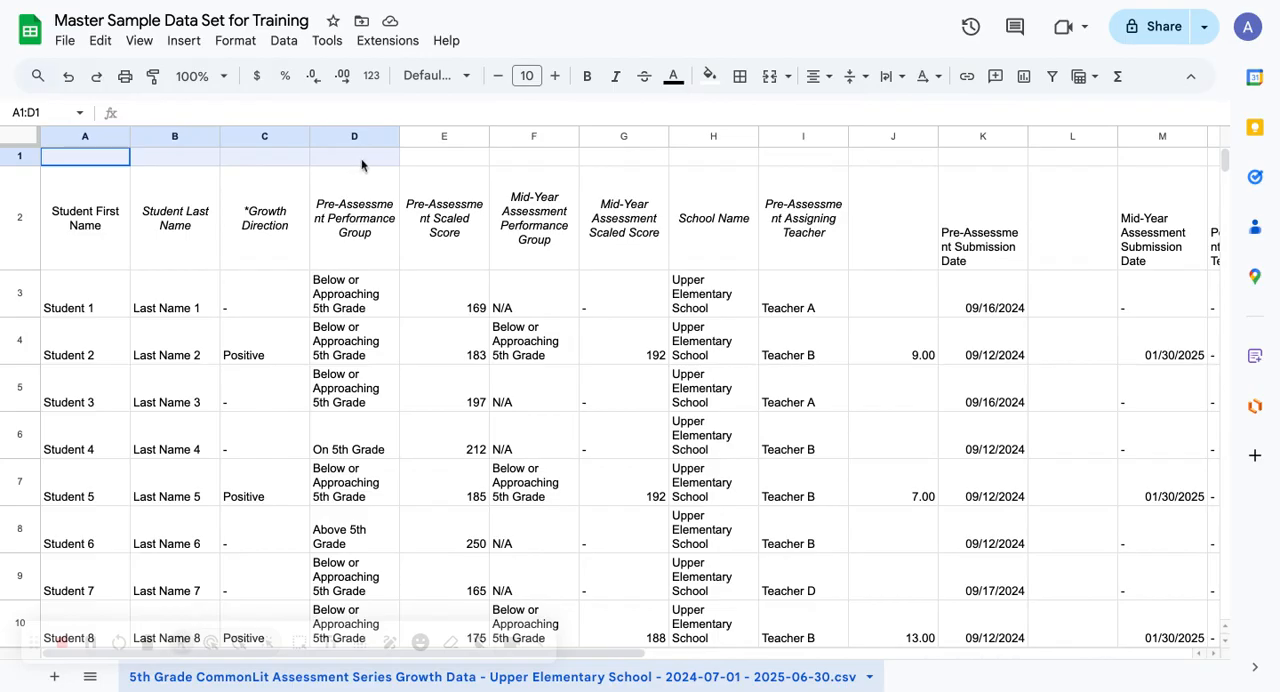
drag(100, 164, 343, 165)
click(769, 76)
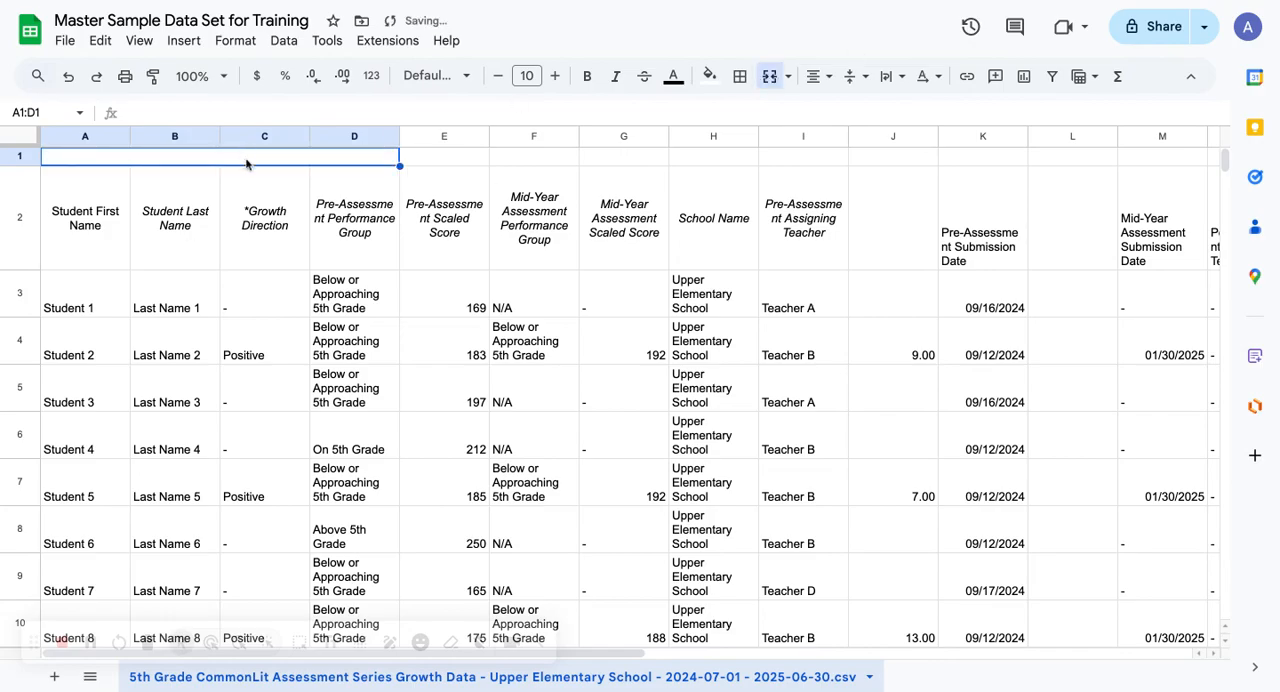
Enter the title "Master Sample Data Set for Training" in the merged cell A1:D1
text(Master DSamp)
key(BackSpace)
text(ple Data Set for Training)
key(Return)
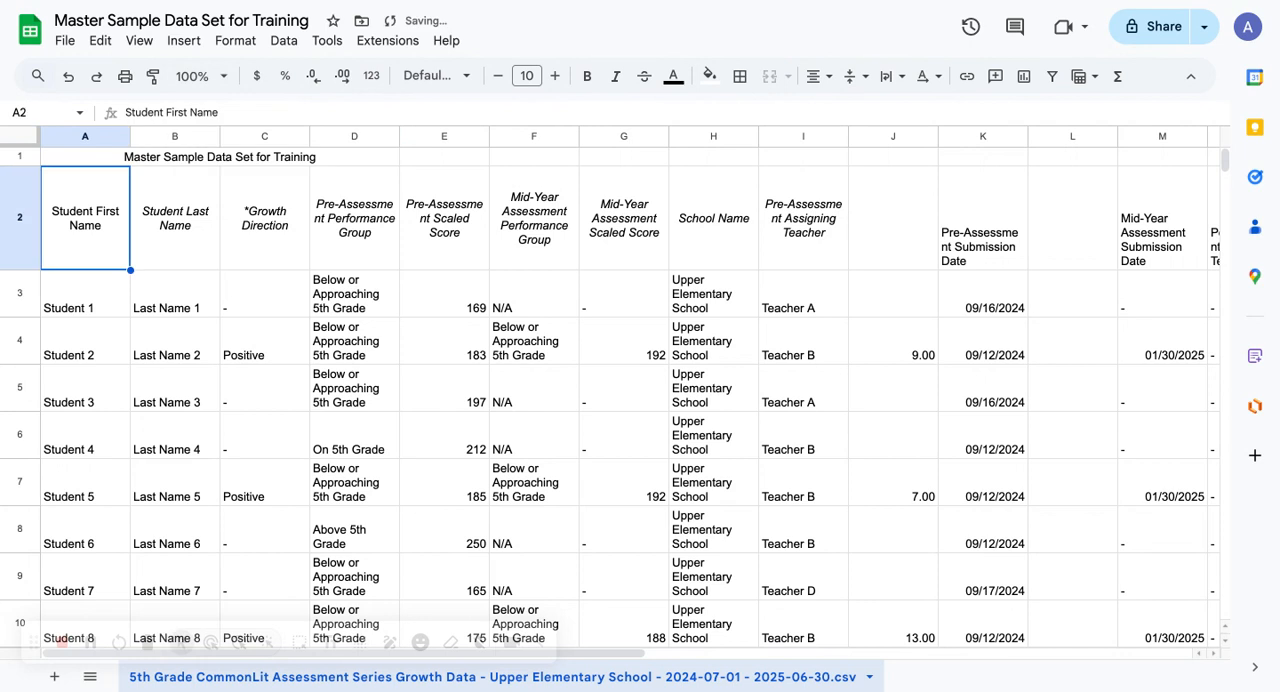
Extend the merged title cell across A1:L1
click(250, 157)
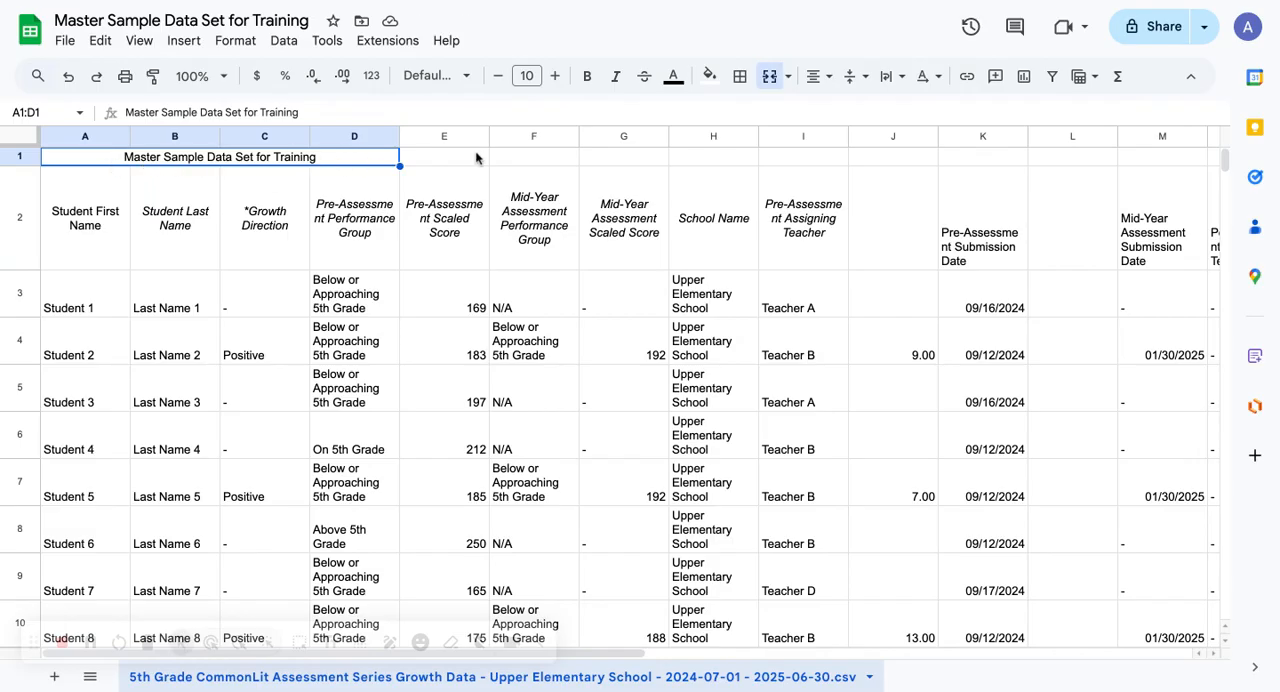
drag(196, 165, 1066, 163)
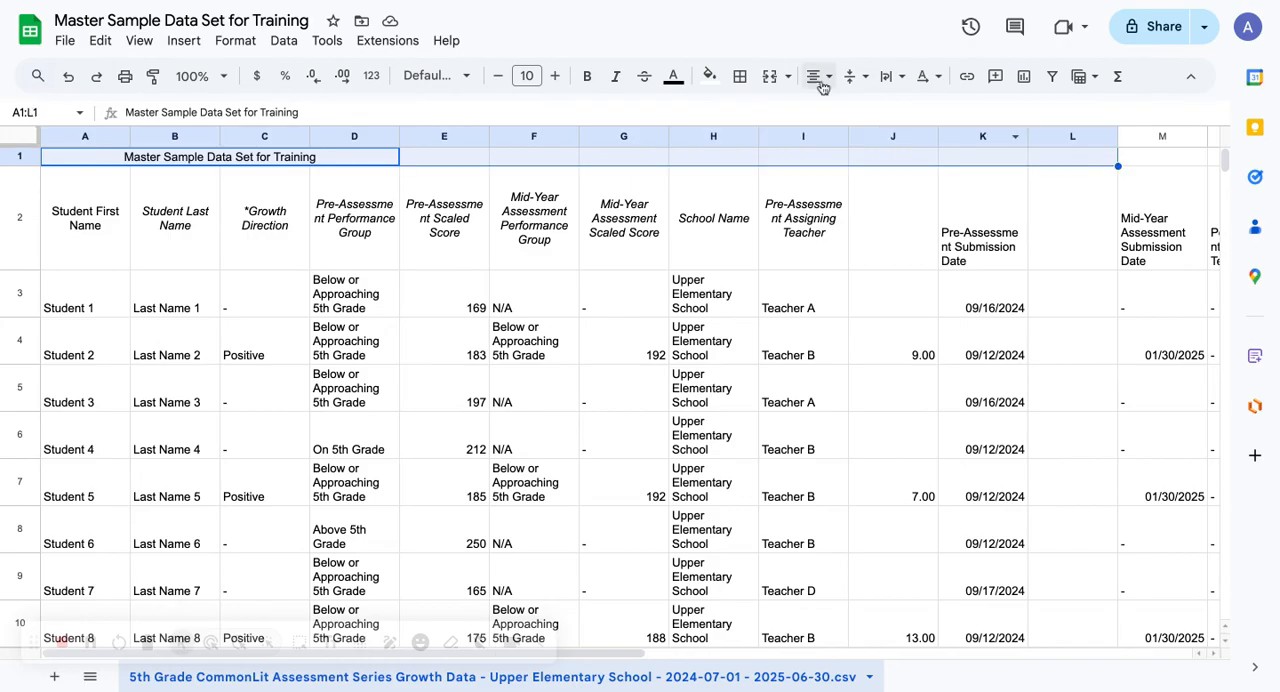
click(770, 77)
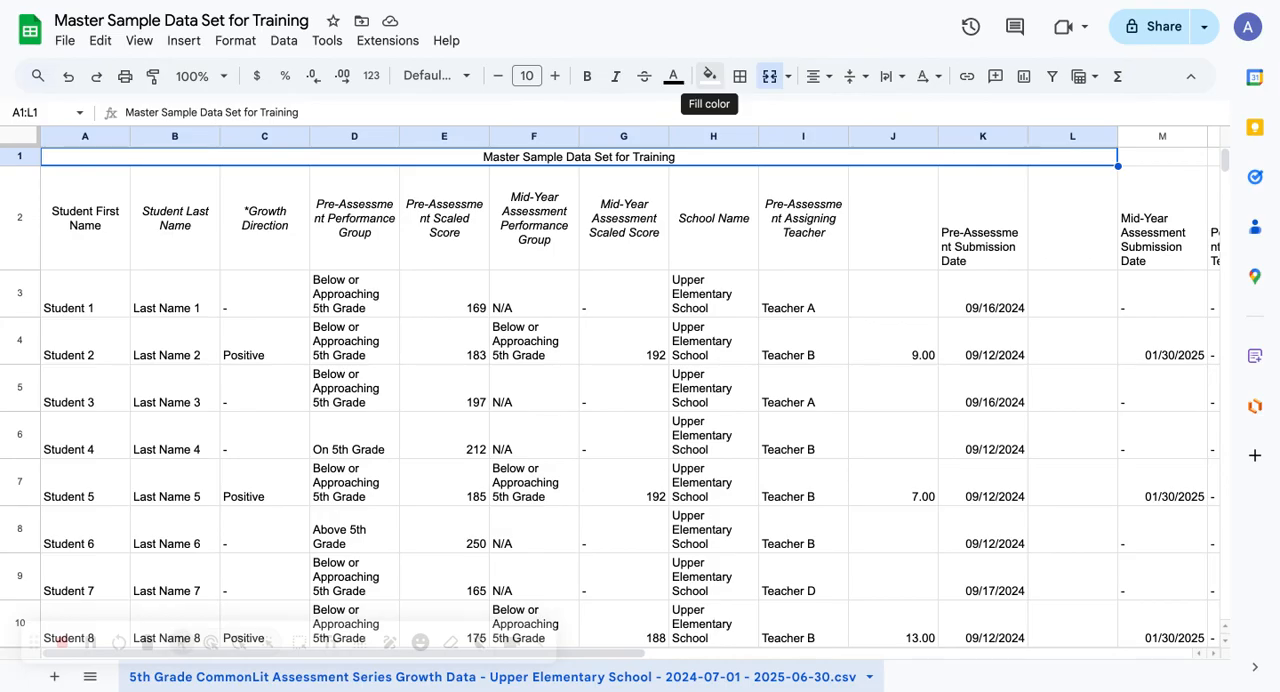
Try a yellow and a purple fill color on the merged title cell A1:L1
click(709, 76)
click(783, 164)
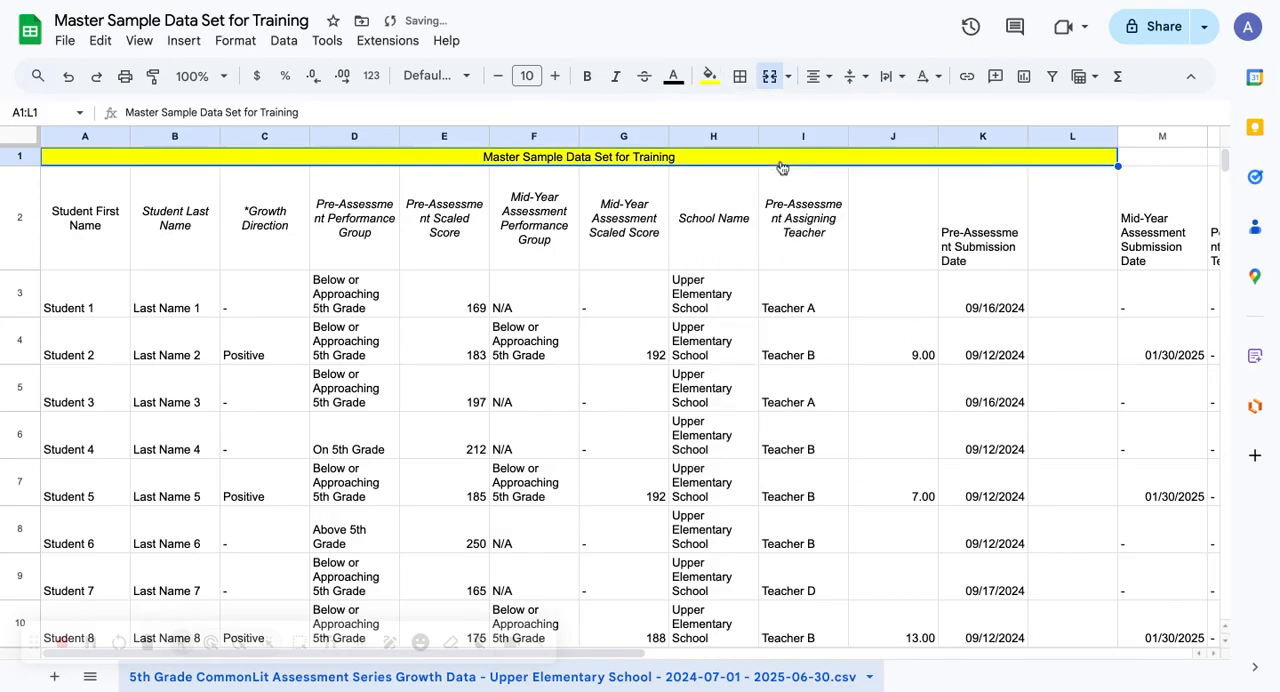
click(709, 76)
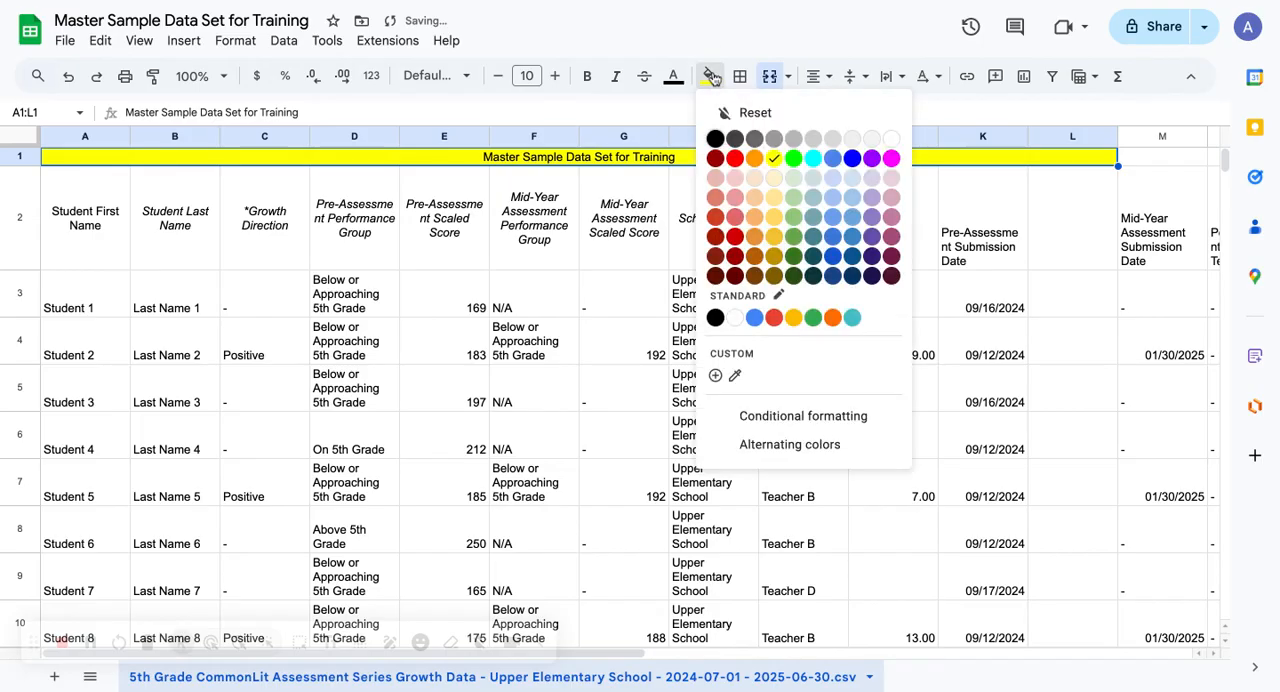
click(873, 160)
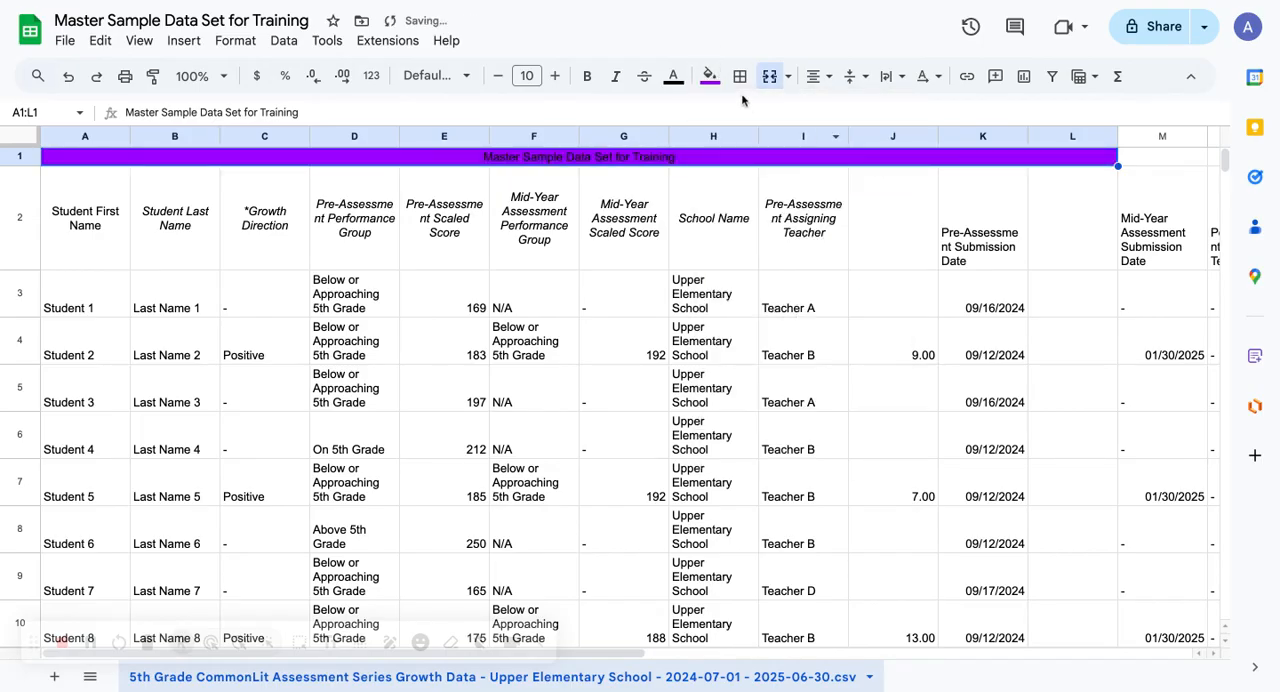
Fill the merged title cell A1:L1 and the Student First Name header A2 with magenta
click(709, 76)
click(892, 160)
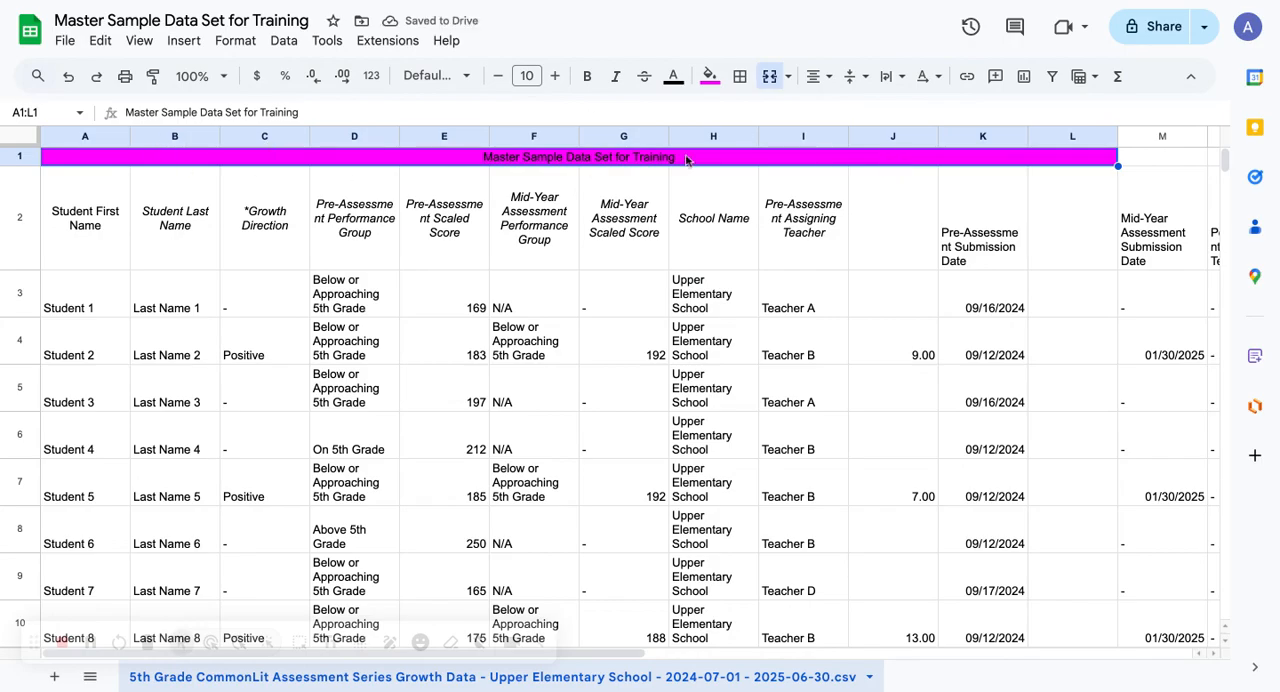
click(100, 256)
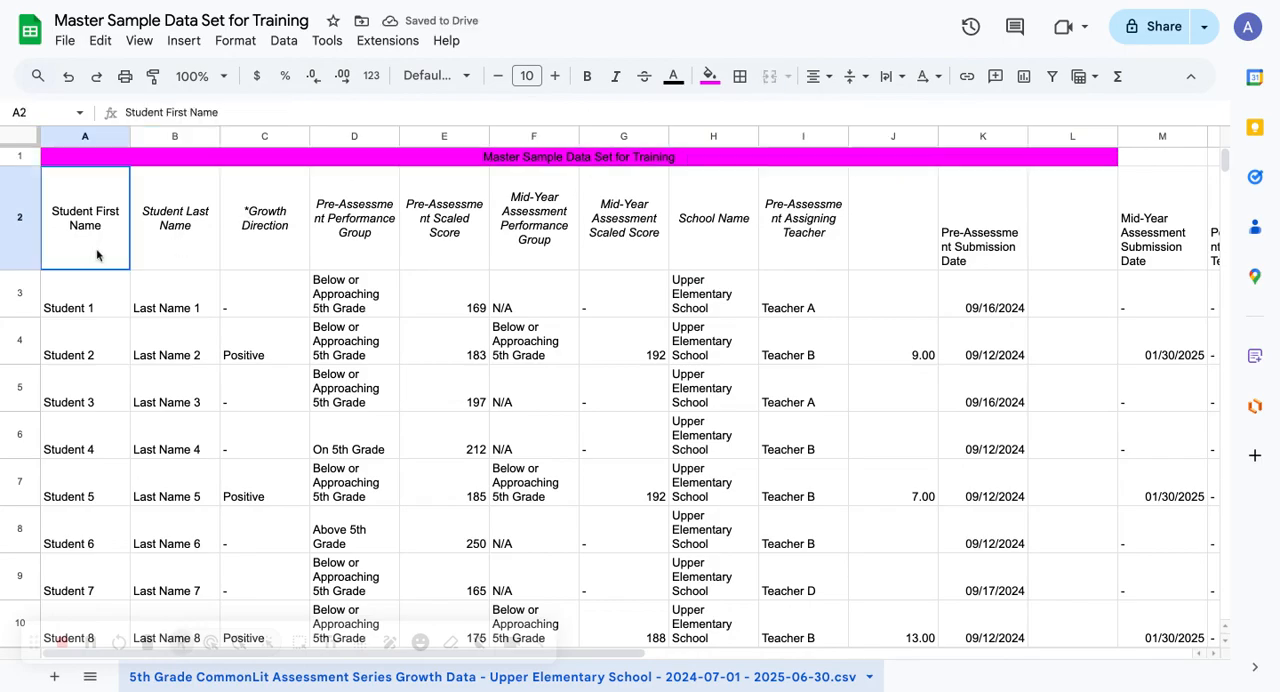
click(712, 77)
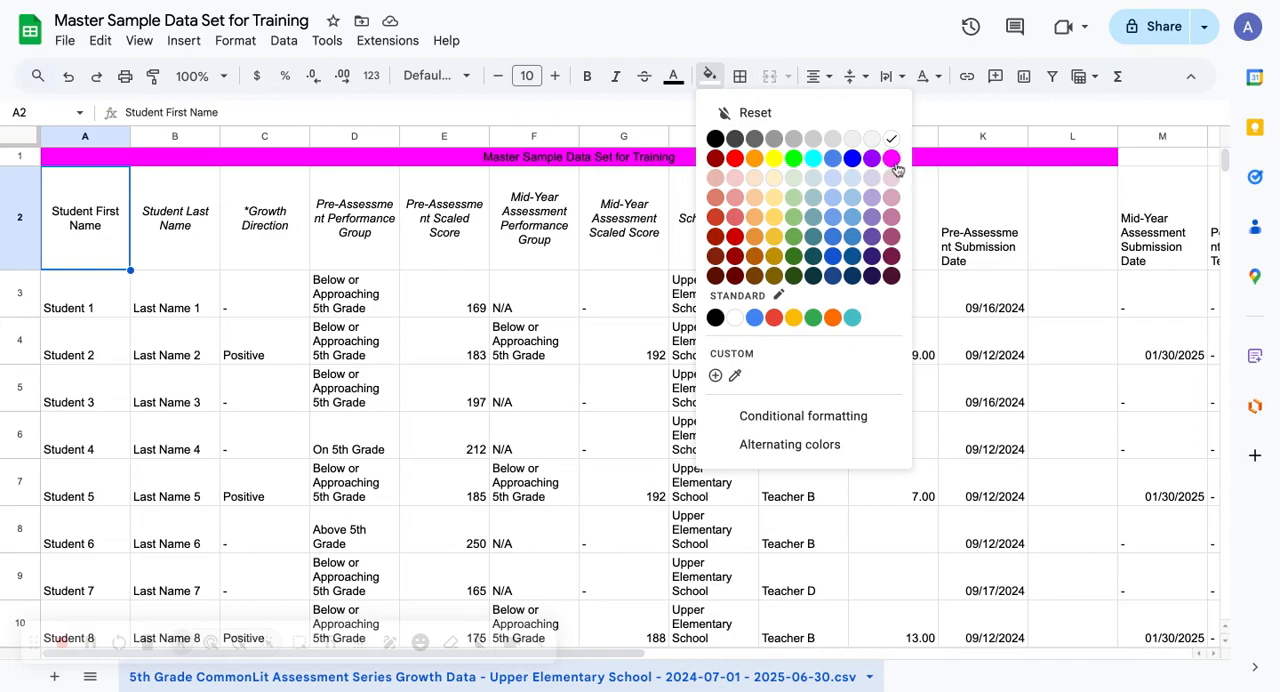
click(891, 158)
Fill the Pre-Assessment Performance Group header cell D2 with blue
click(353, 199)
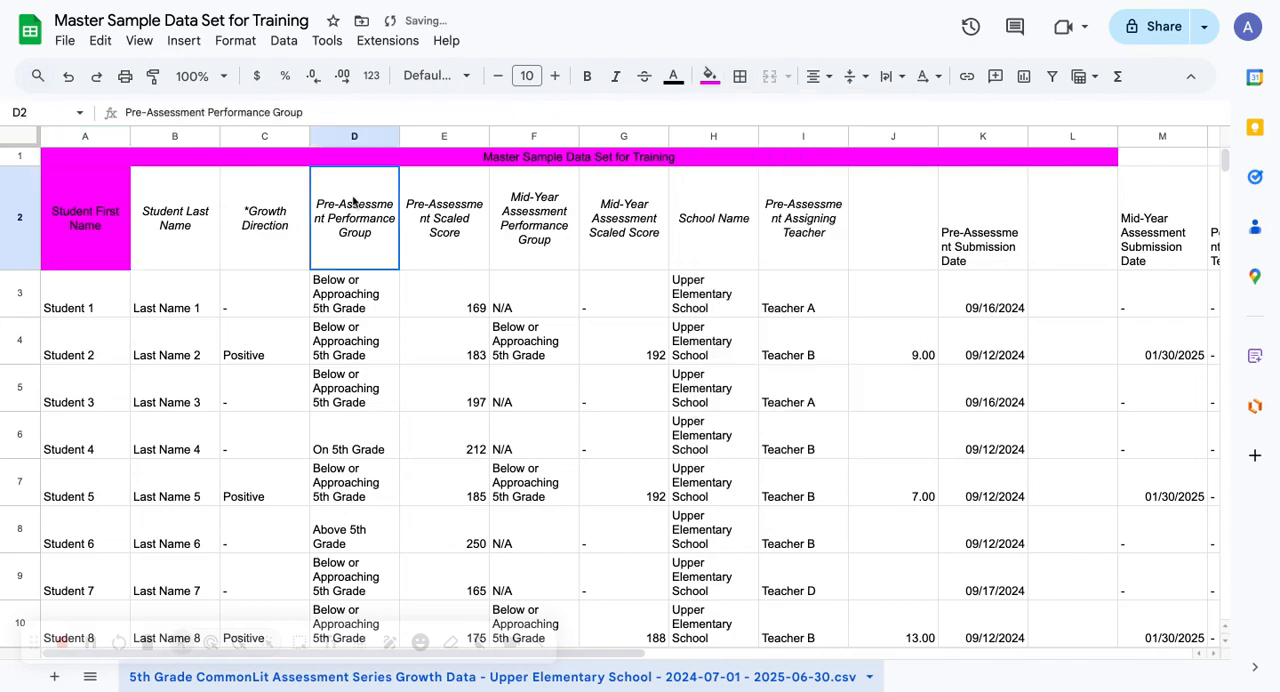
click(709, 77)
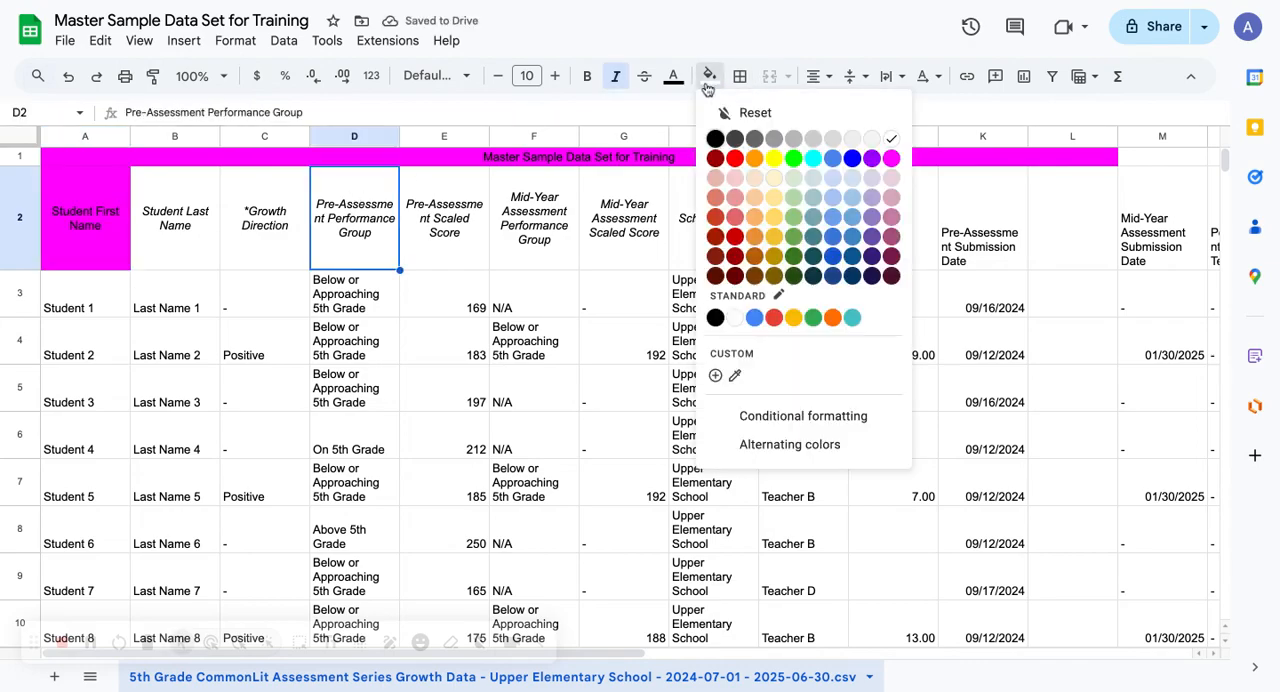
click(852, 159)
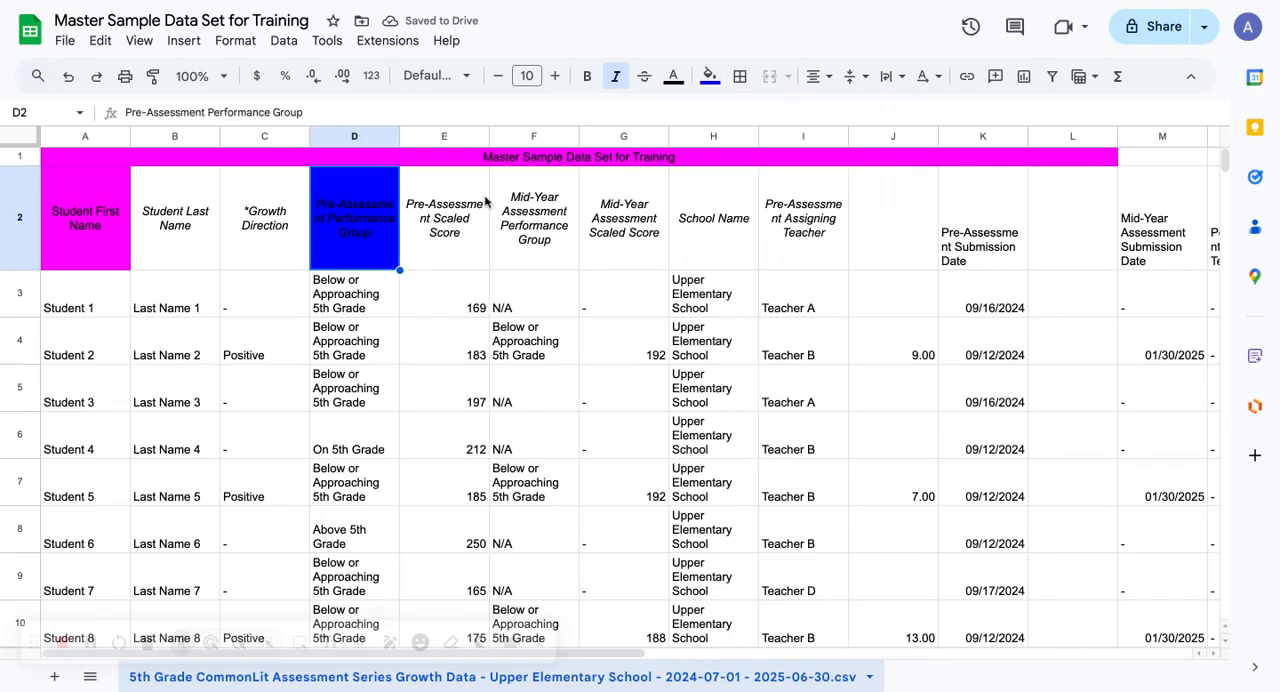
Fill the Student 1 cells A3:K3 with yellow
drag(95, 302, 936, 288)
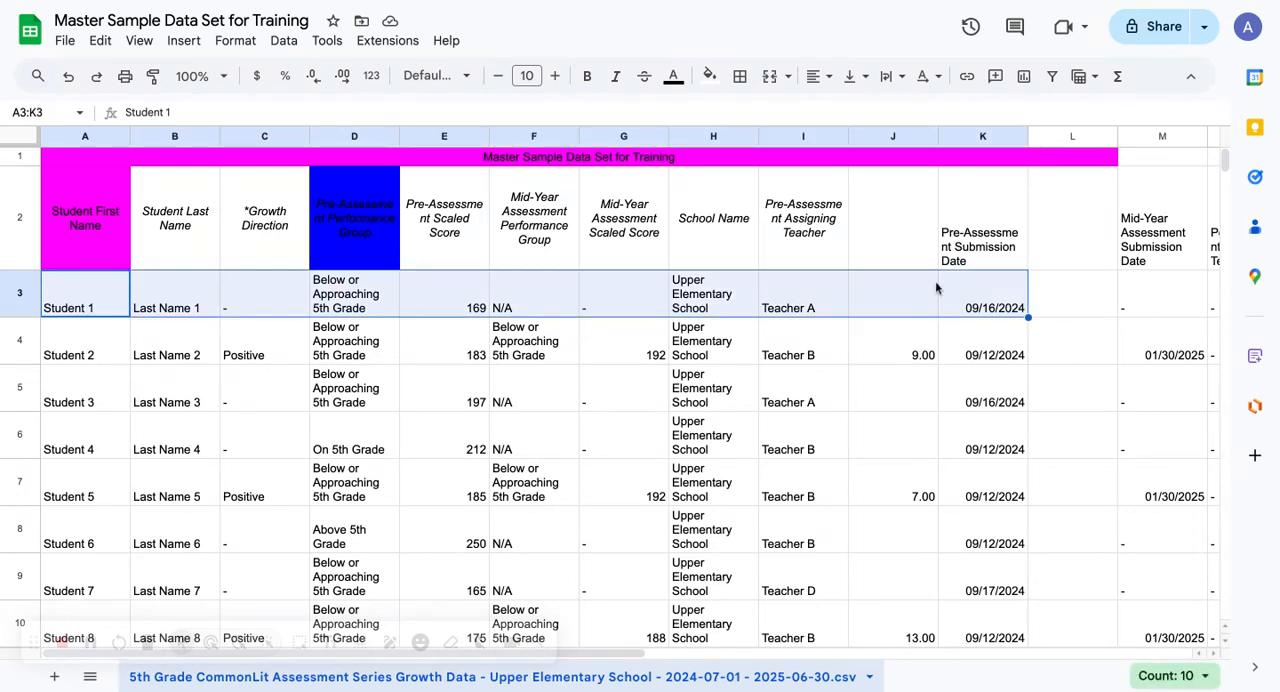
click(709, 76)
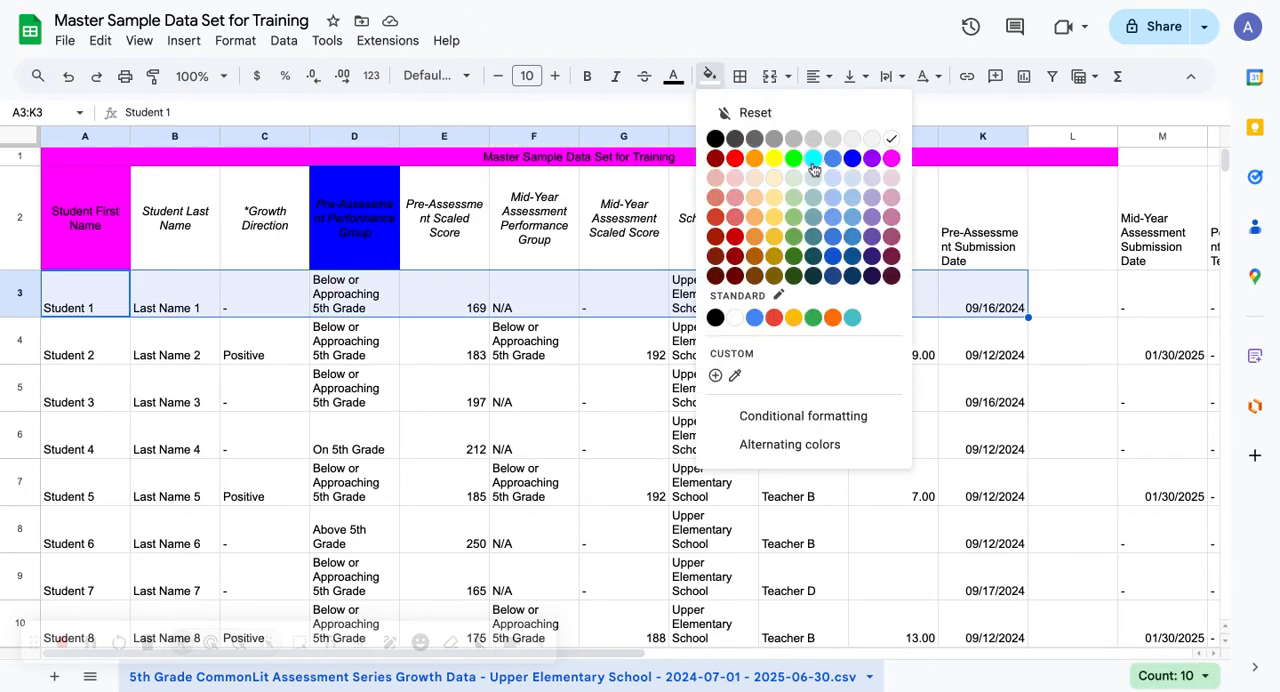
click(774, 160)
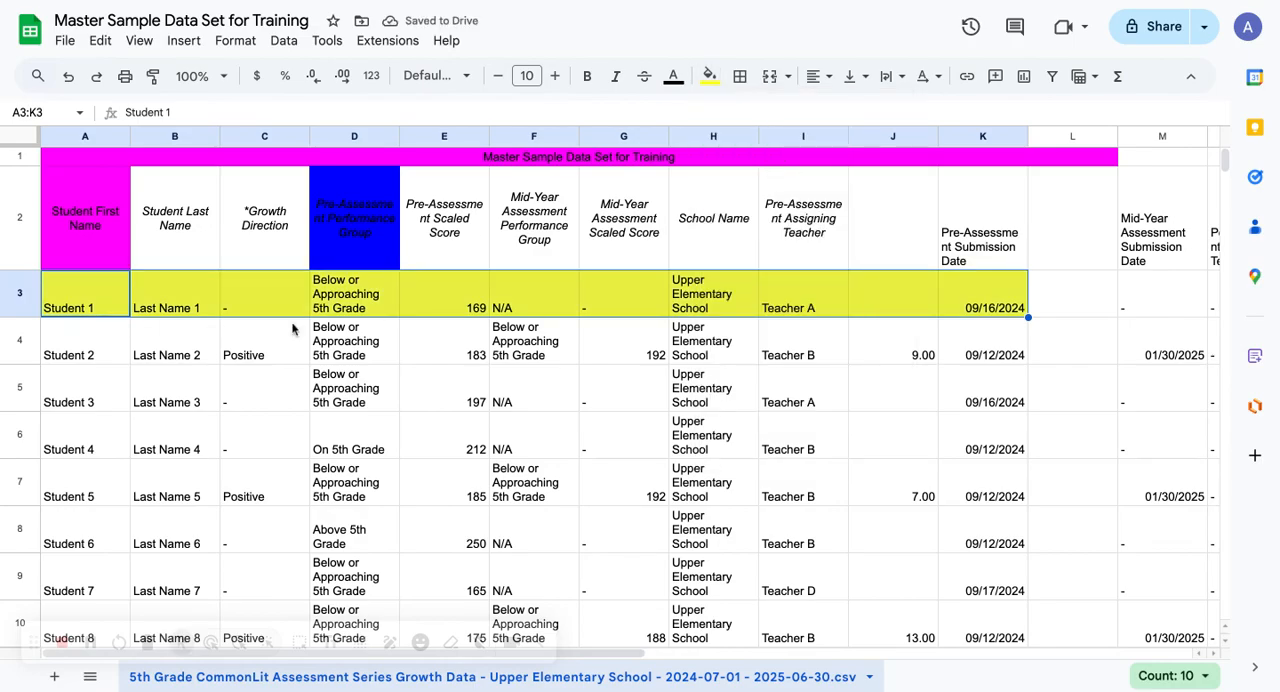
Fill the entire row 4 with a light magenta shade and check how far across the sheet it extends
click(22, 344)
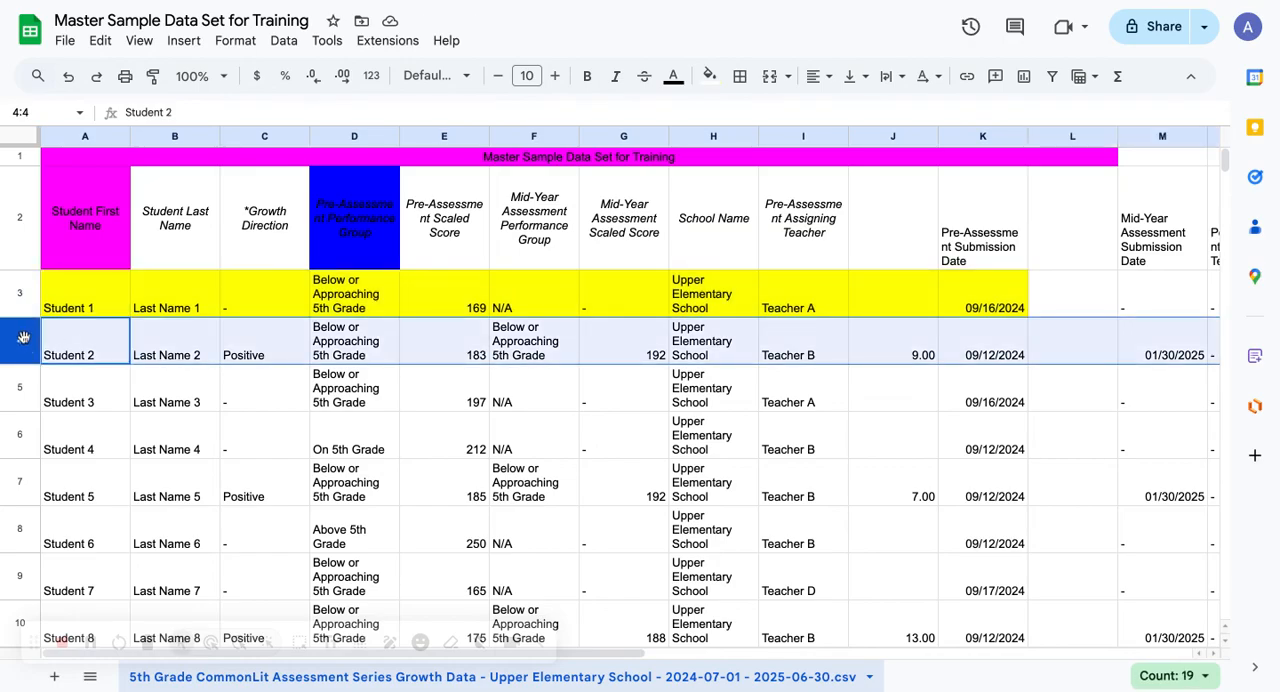
click(710, 78)
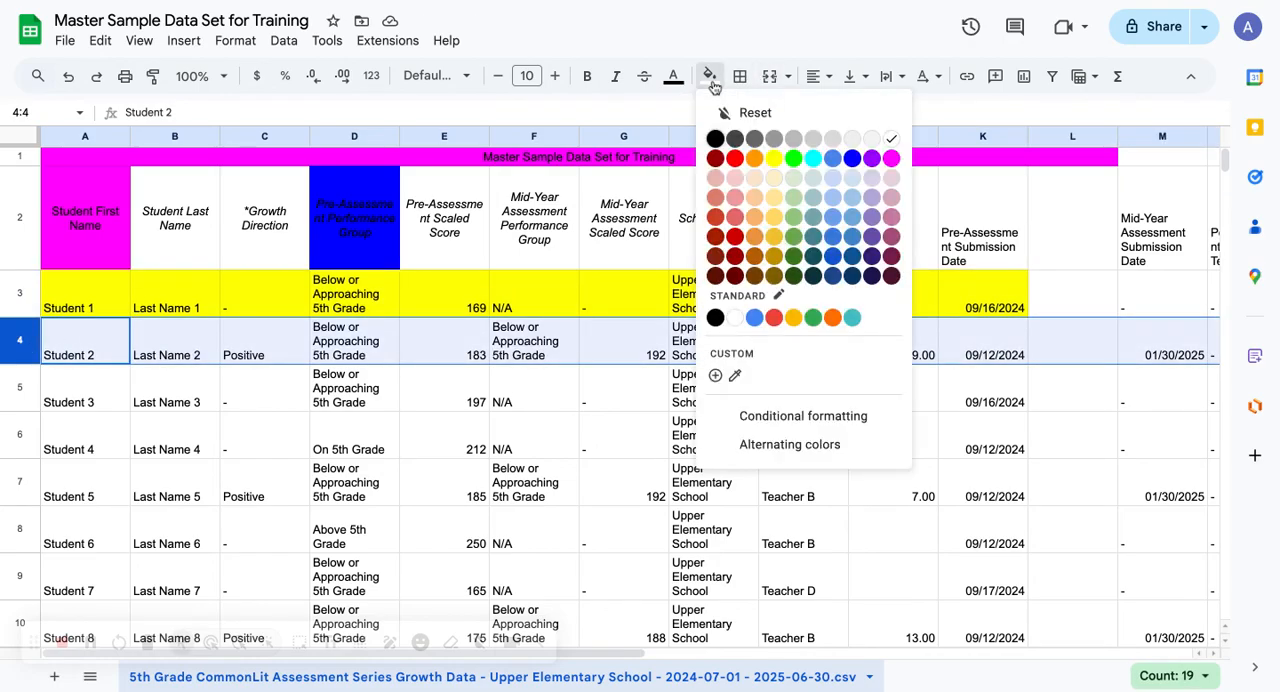
click(891, 217)
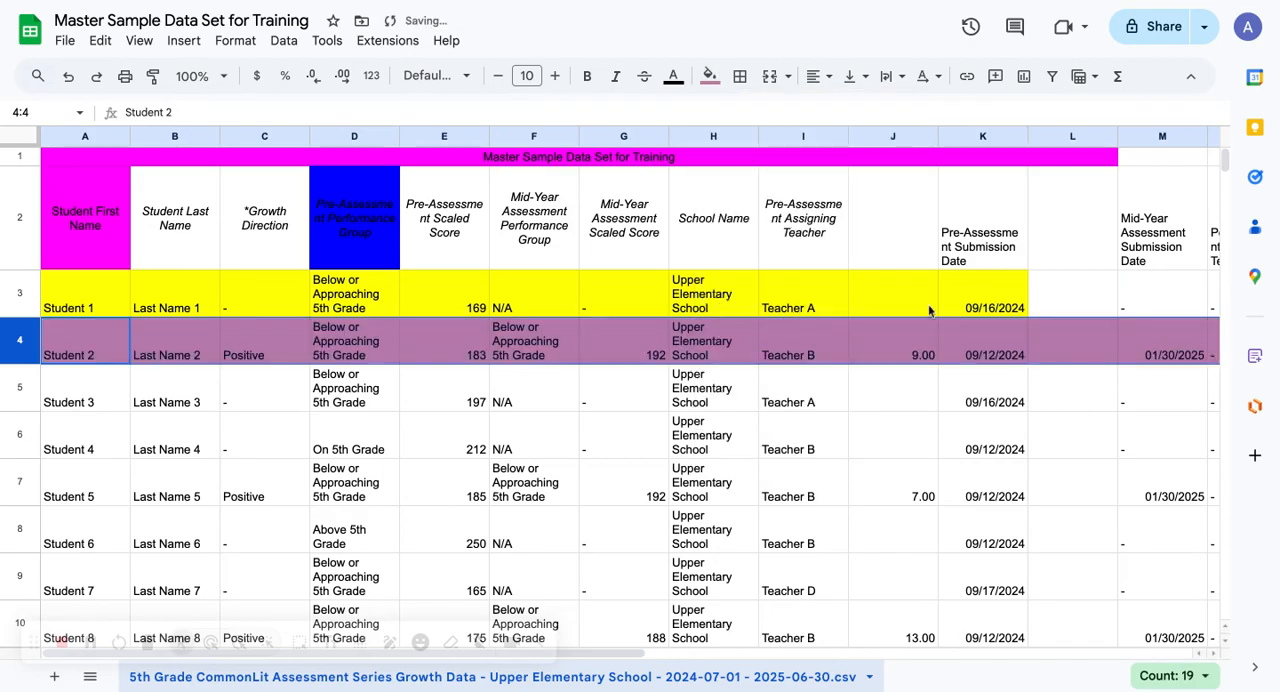
scroll(993, 447, right, 10)
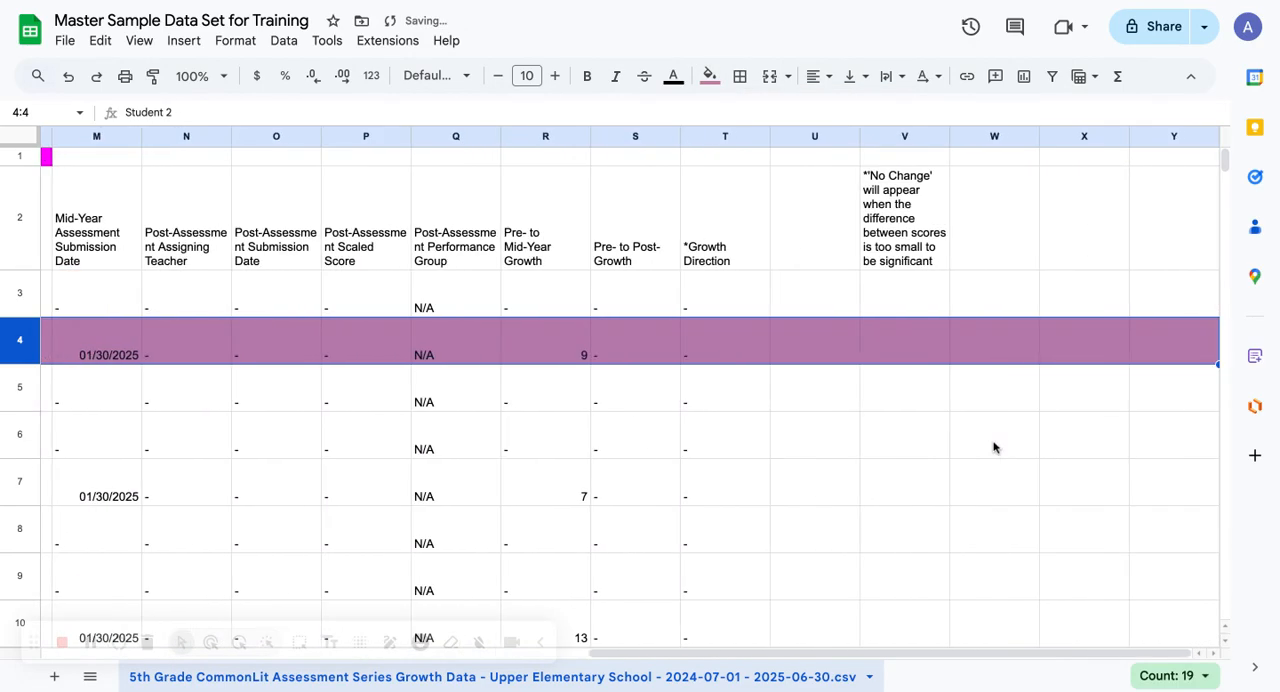
scroll(993, 447, left, 10)
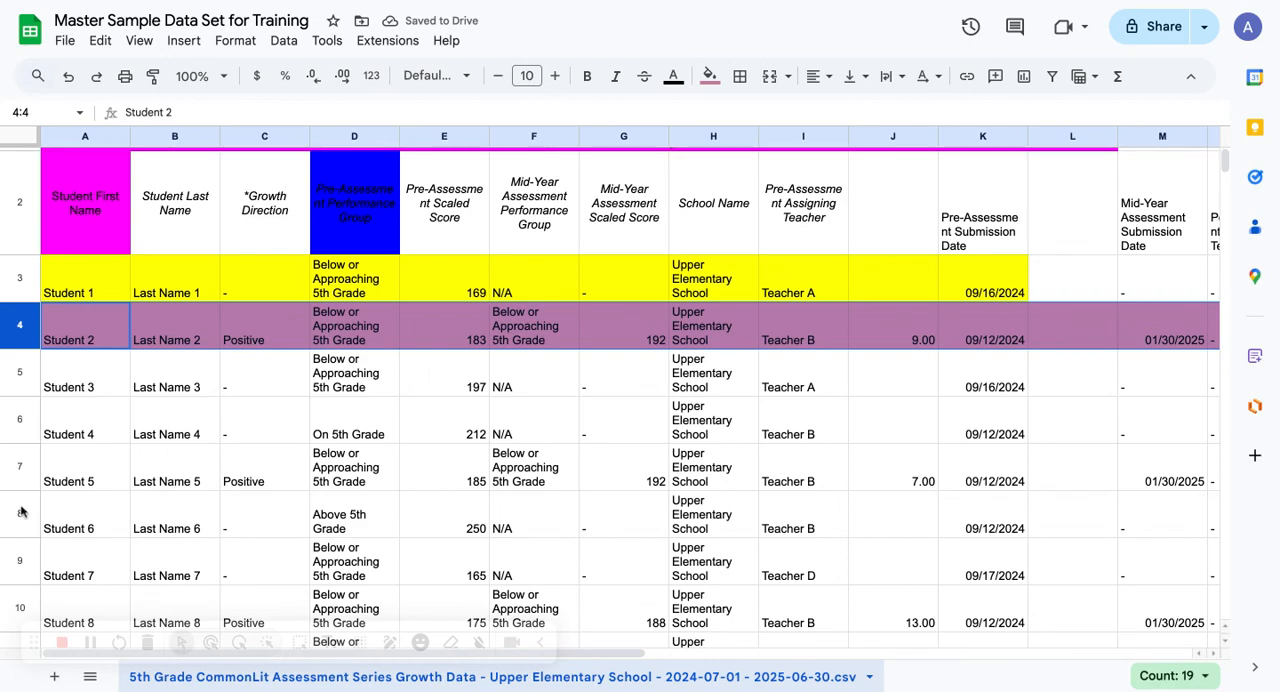
Fill the entire column G, Mid-Year Assessment Scaled Score, with light green
click(20, 512)
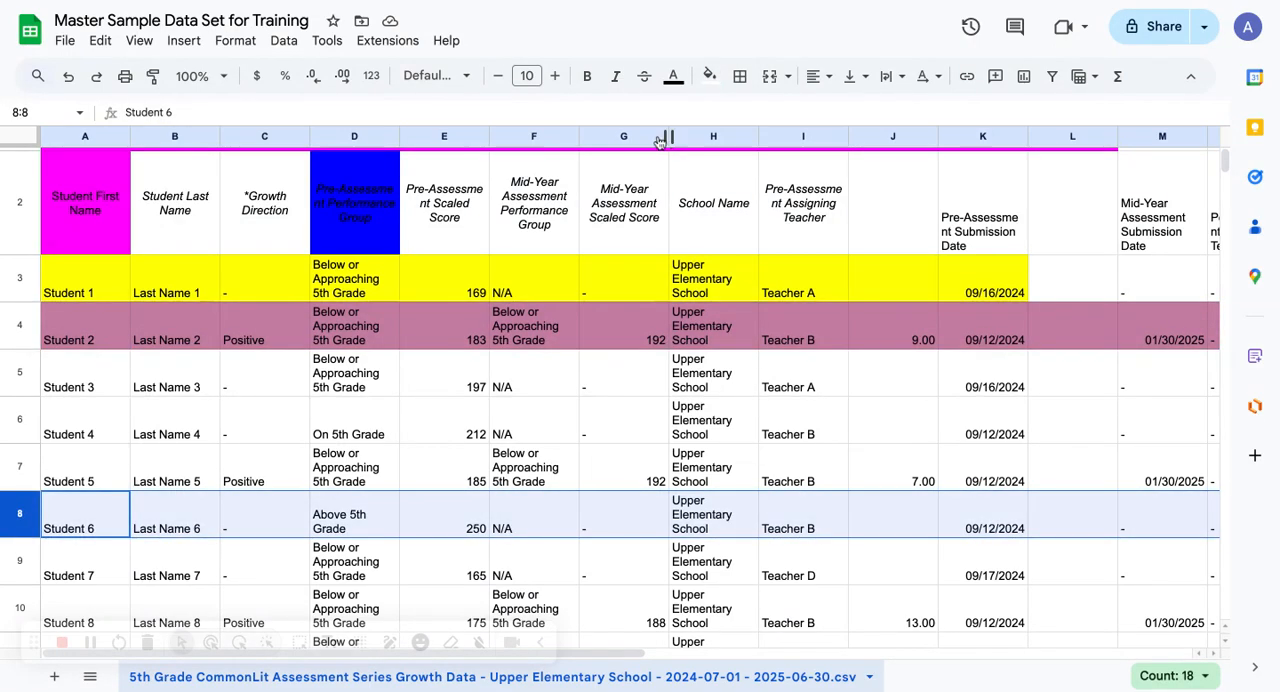
click(625, 136)
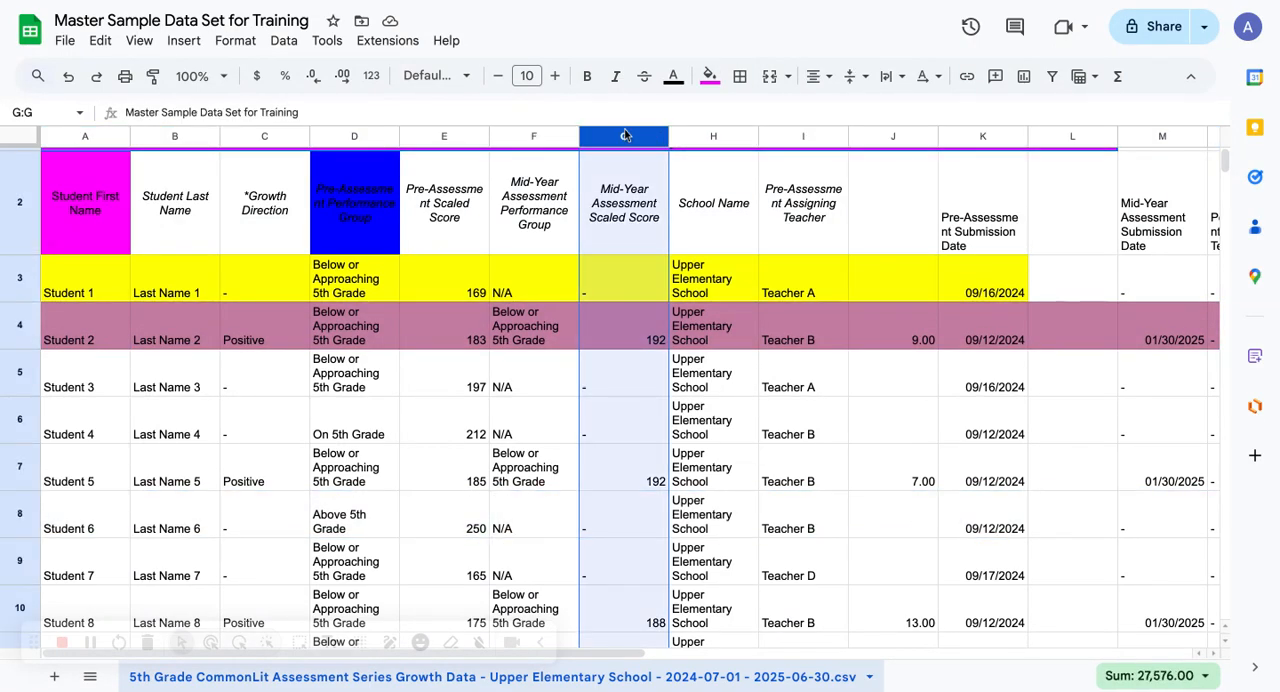
click(625, 136)
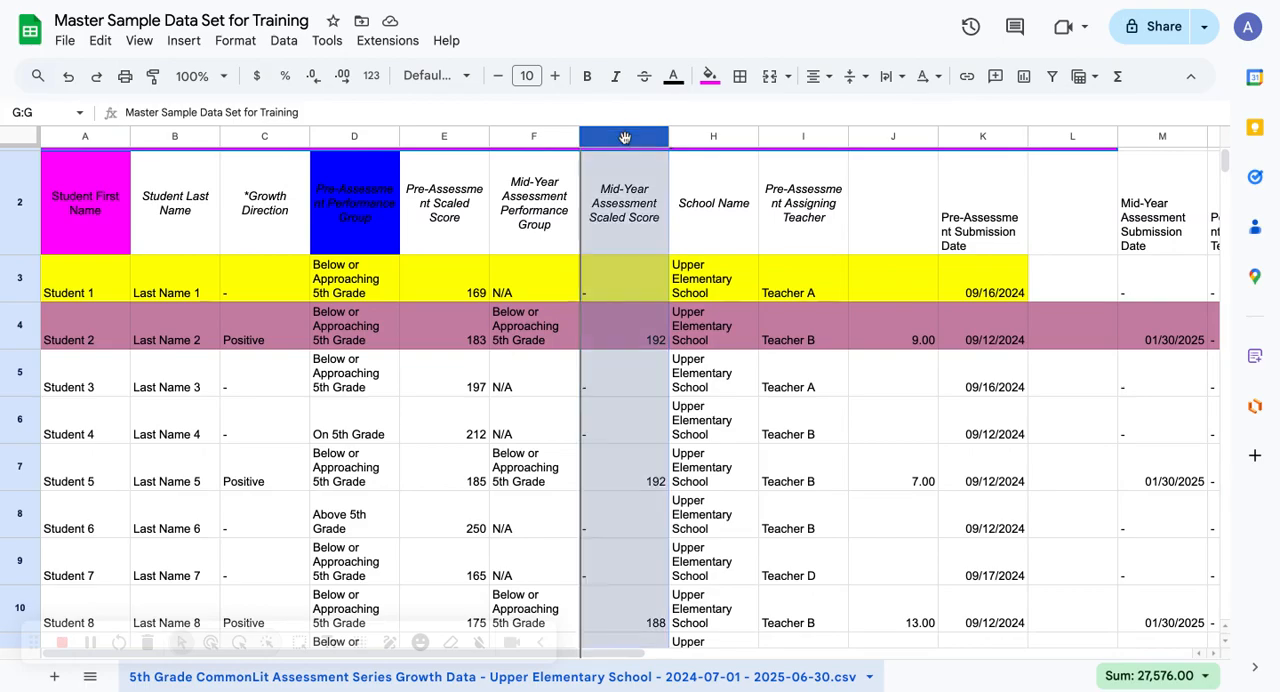
click(709, 76)
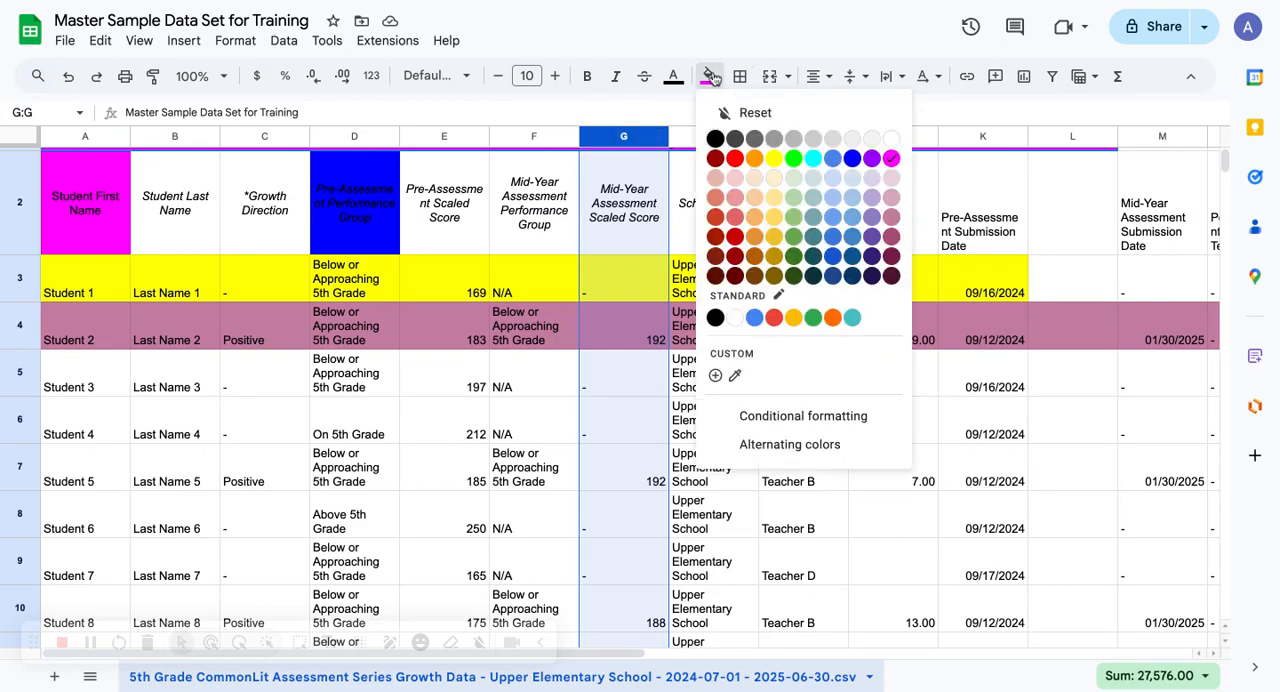
click(792, 185)
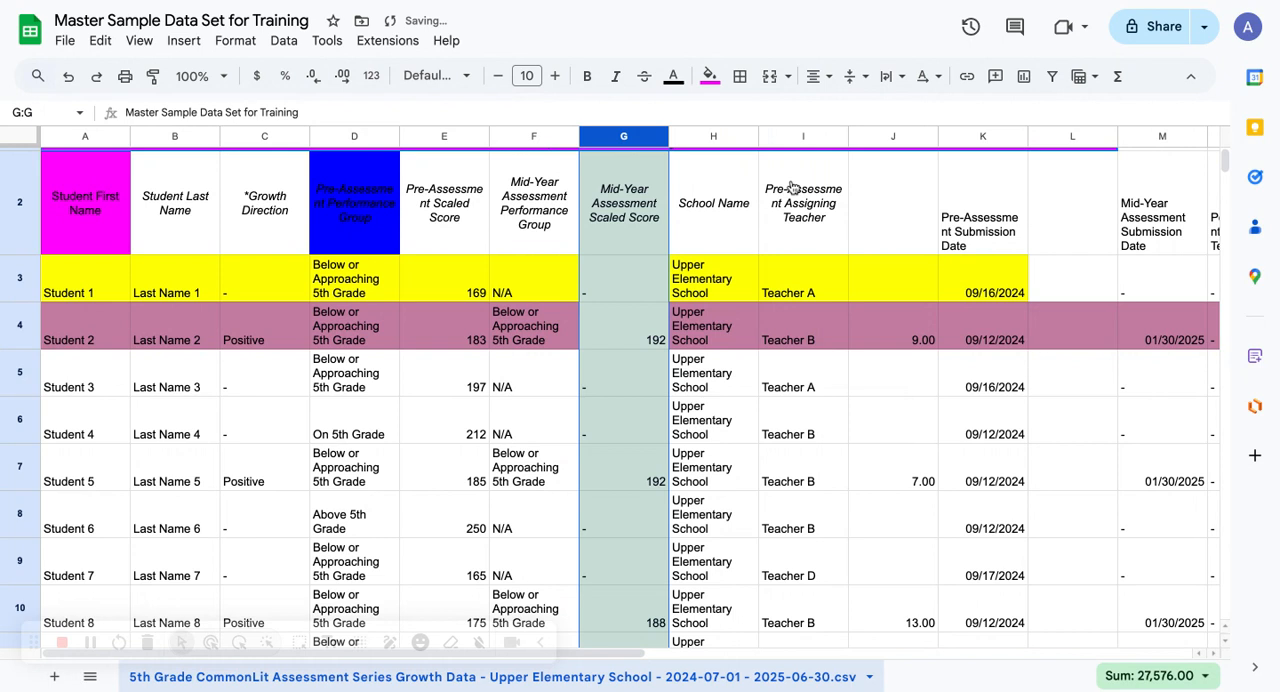